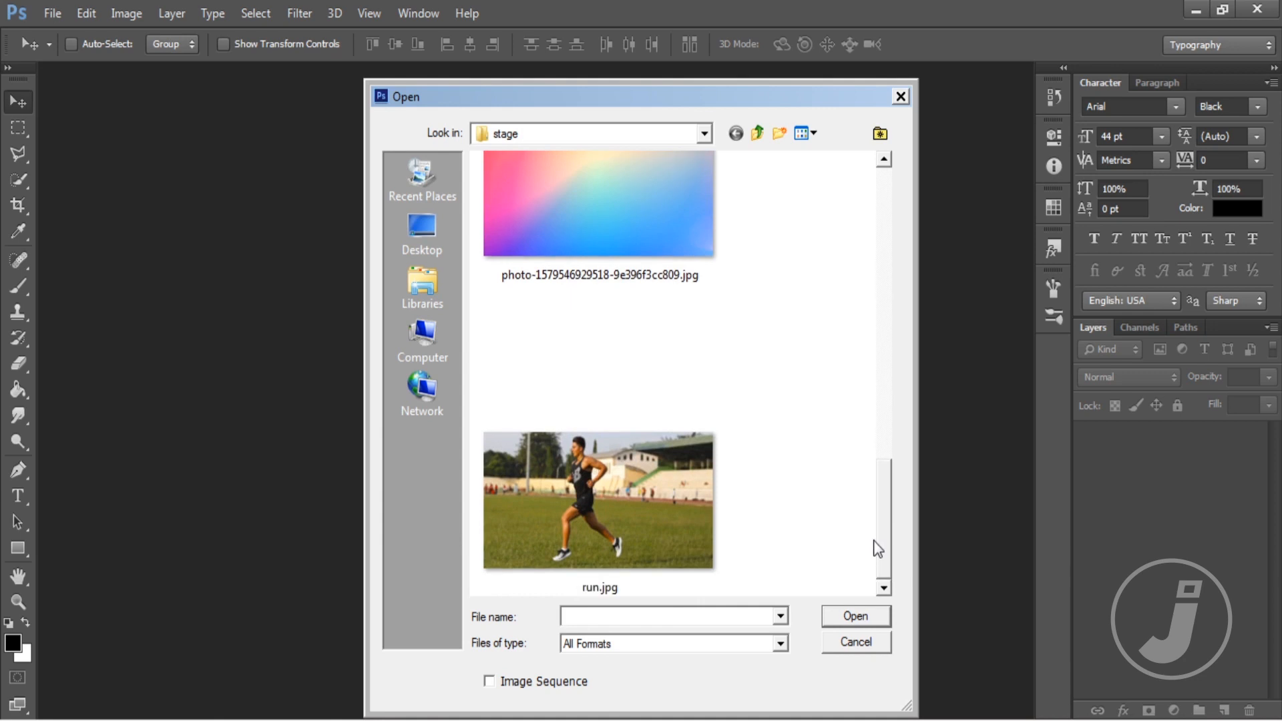
Open the image run.jpg from the stage folder.
{"action": "double_click", "coordinate": [587, 530]}
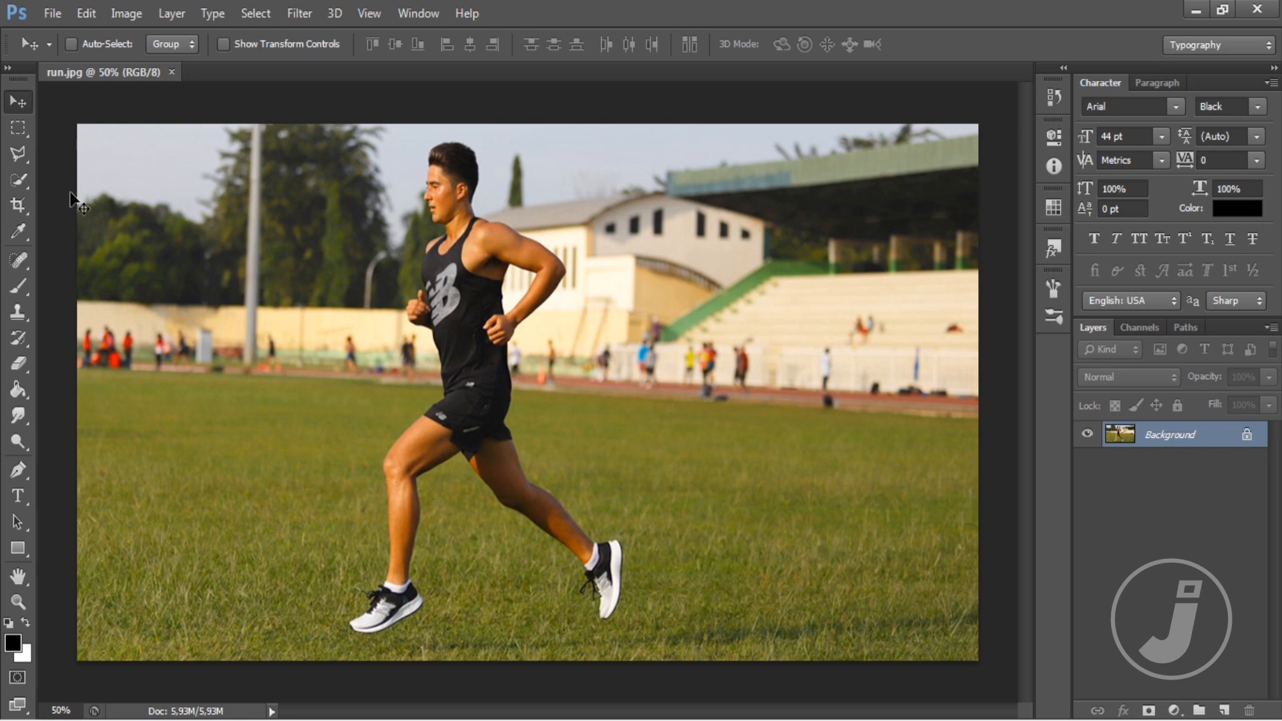
{"action": "left_click", "coordinate": [22, 190]}
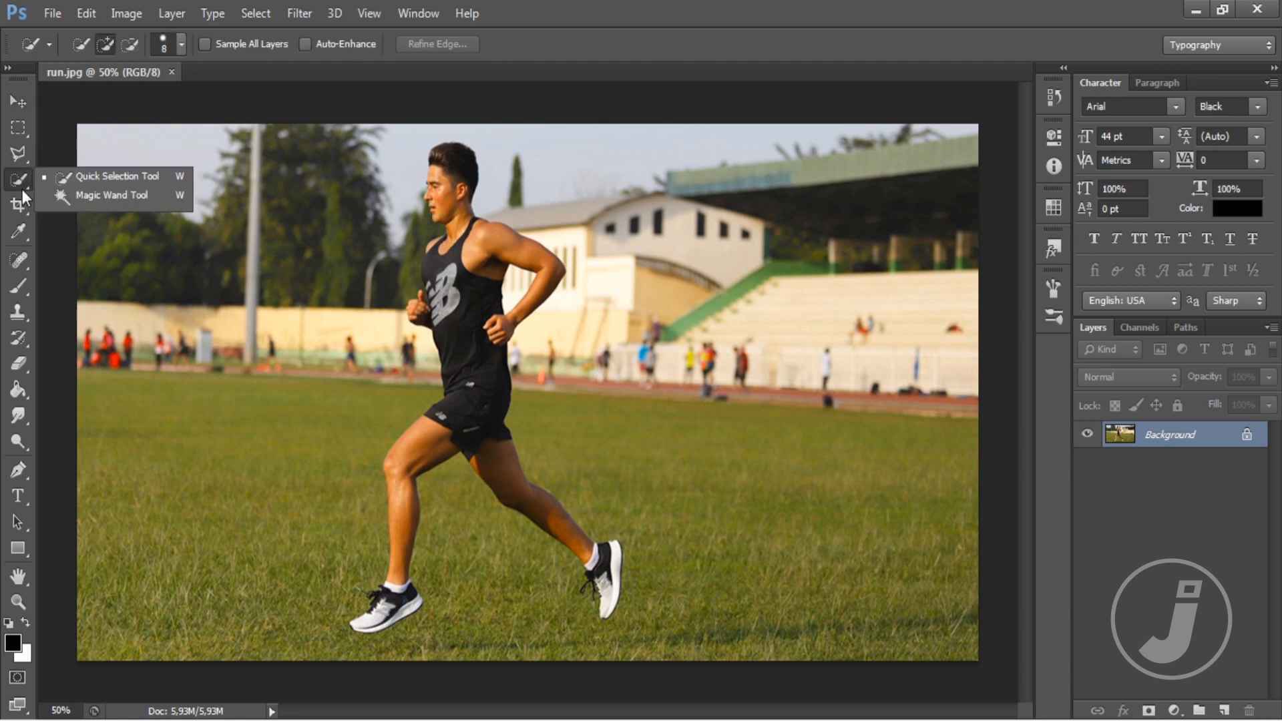
{"action": "left_click", "coordinate": [55, 177]}
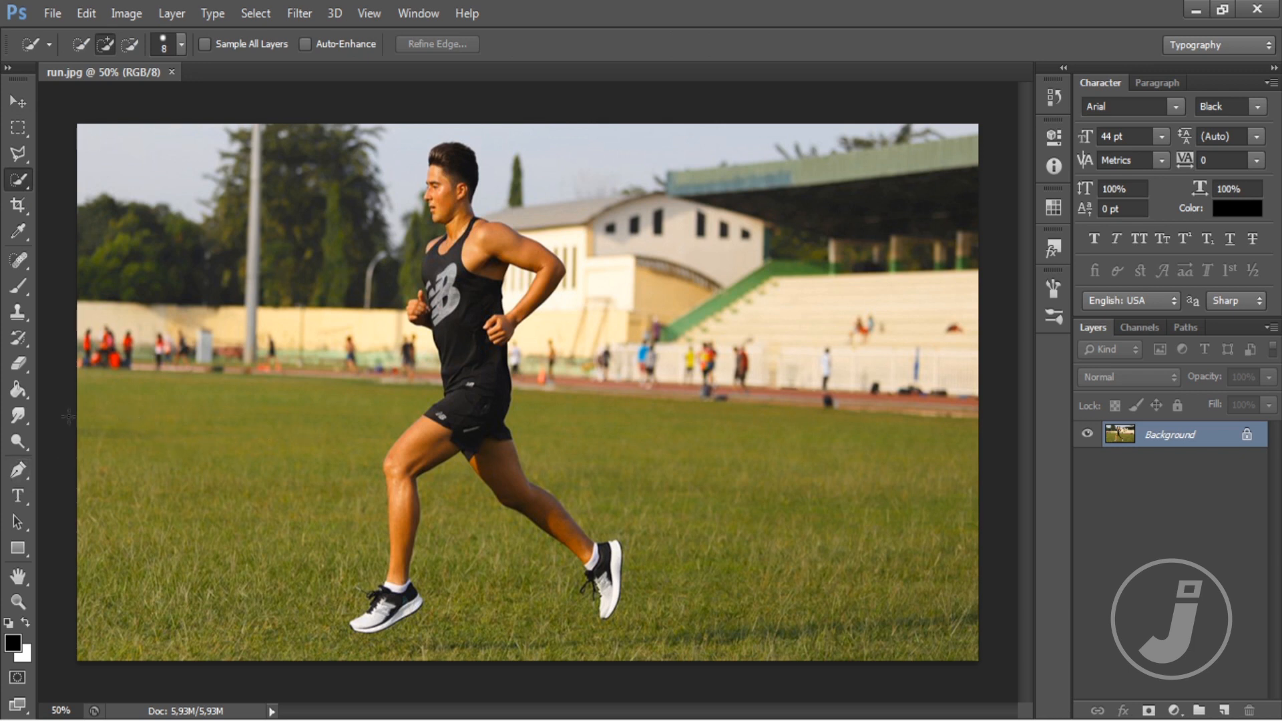
{"action": "left_click", "coordinate": [18, 471]}
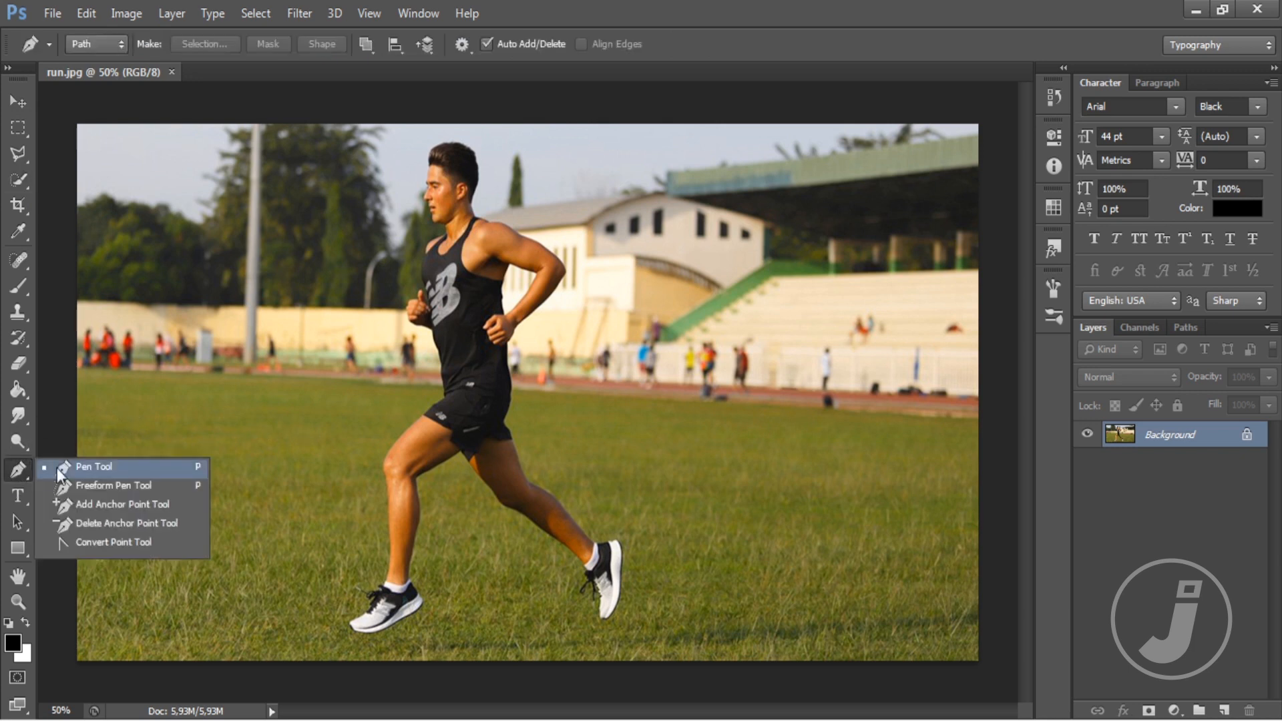
Start a Polygonal Lasso outline at 200% zoom from the runner's nape, tracing up the back of the head to the crown.
{"action": "left_click", "coordinate": [9, 157]}
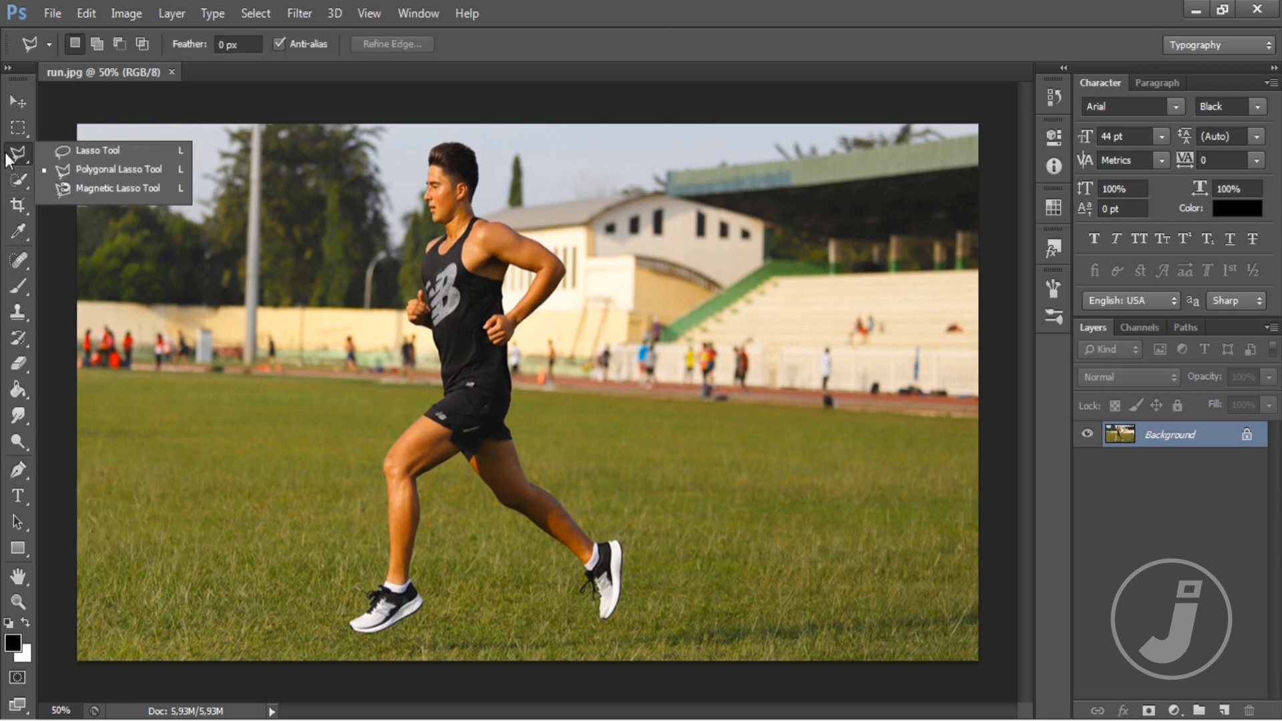
{"action": "left_click", "coordinate": [58, 172]}
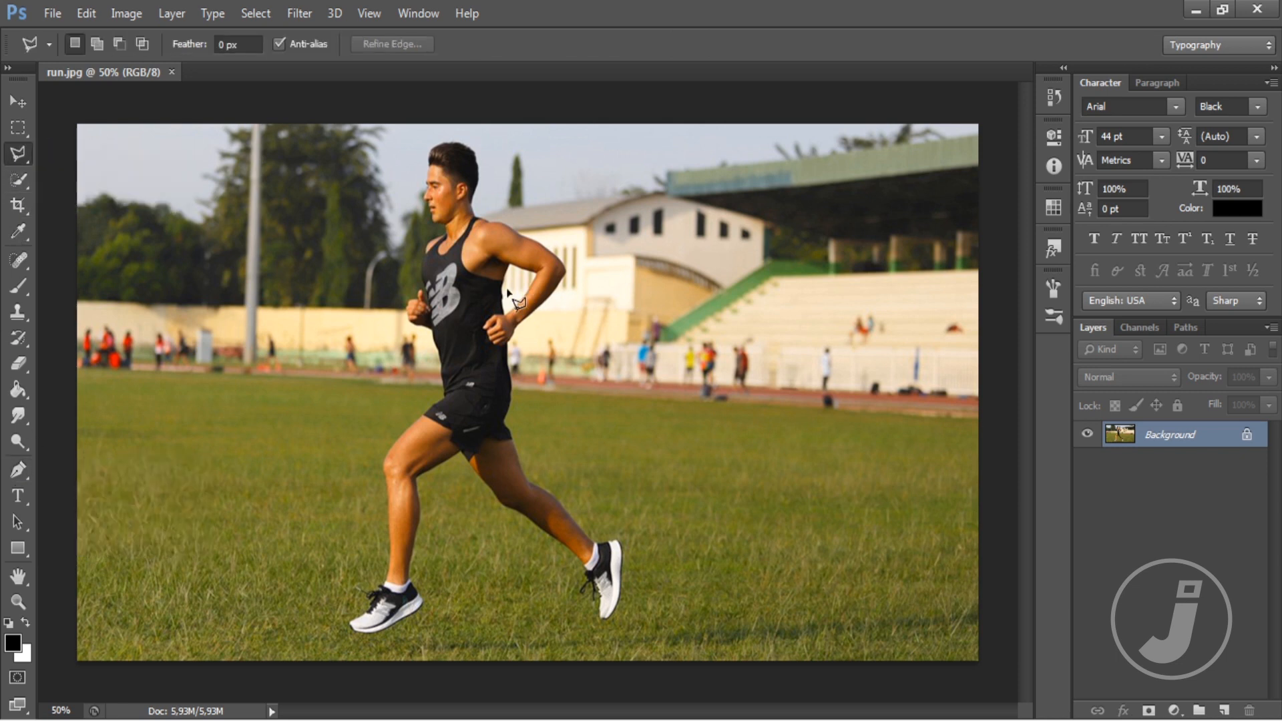
{"action": "key", "text": "ctrl+plus"}
{"action": "key", "text": "ctrl+plus"}
{"action": "key", "text": "ctrl+plus"}
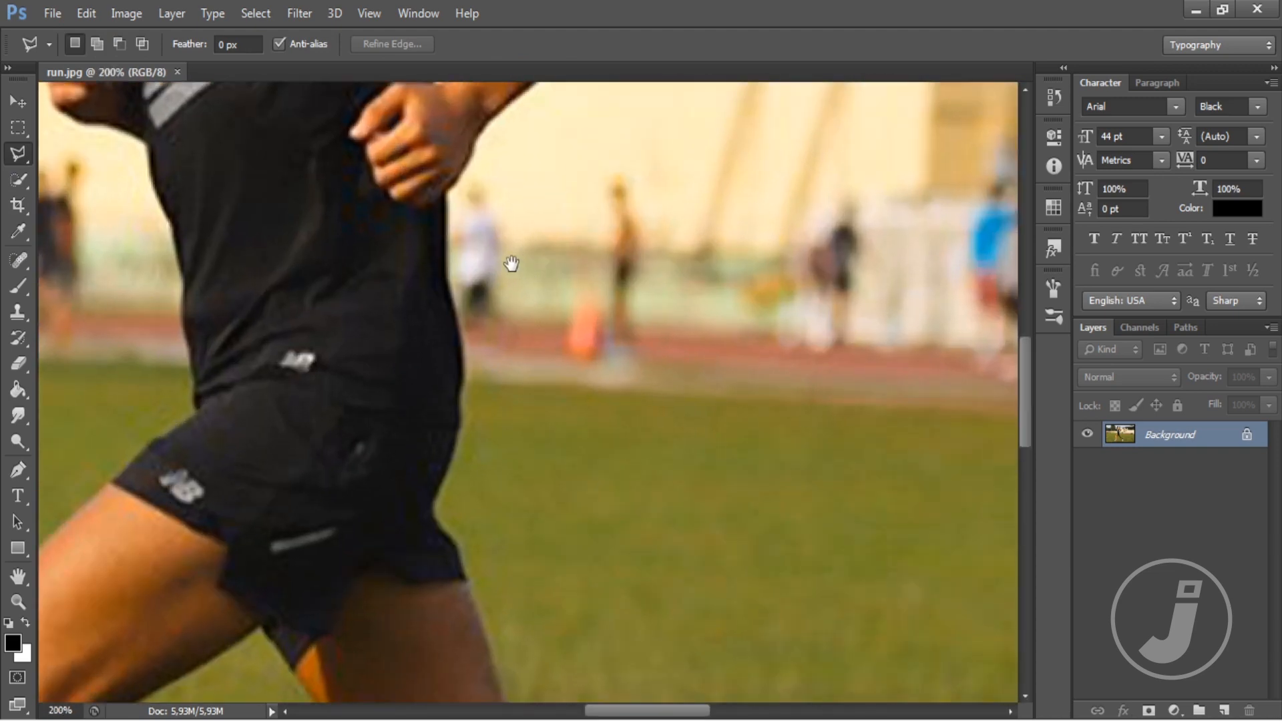
{"action": "mouse_move", "coordinate": [511, 264]}
{"action": "left_mouse_down"}
{"action": "mouse_move", "coordinate": [572, 501]}
{"action": "mouse_move", "coordinate": [573, 422]}
{"action": "left_mouse_up"}
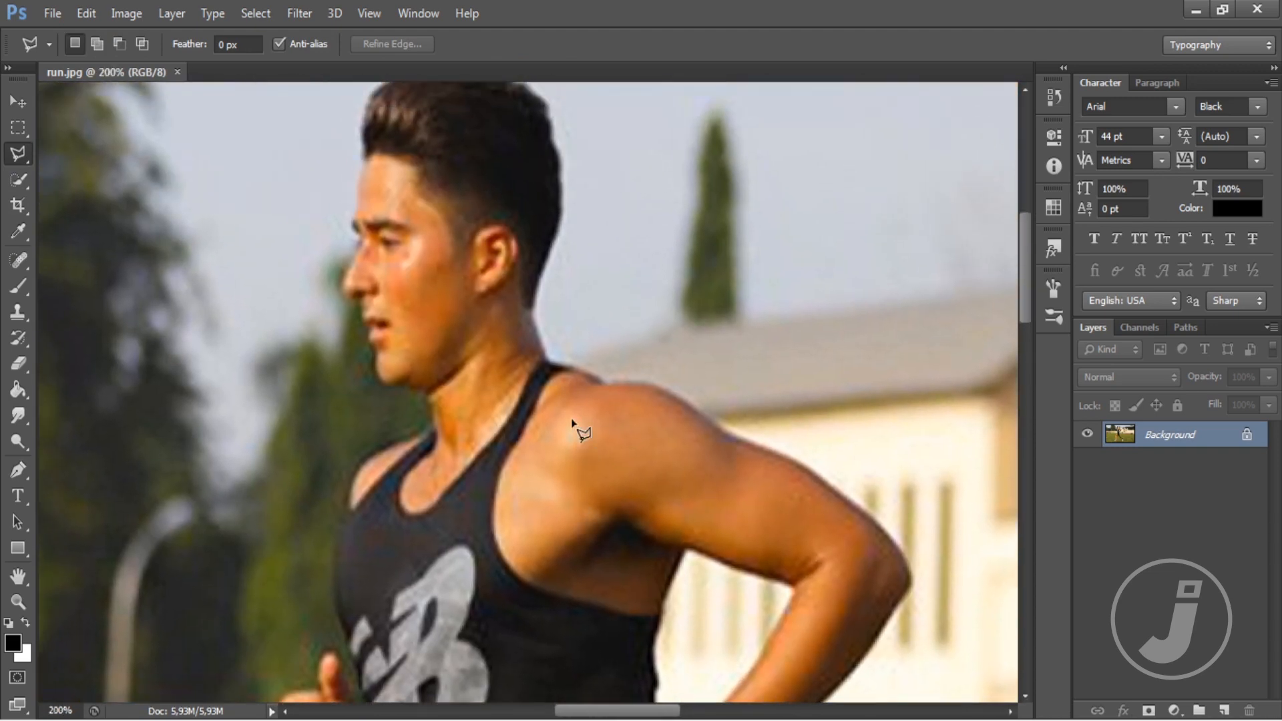
{"action": "left_click", "coordinate": [532, 310]}
{"action": "scroll", "coordinate": [556, 229], "scroll_direction": "up", "scroll_amount": 1}
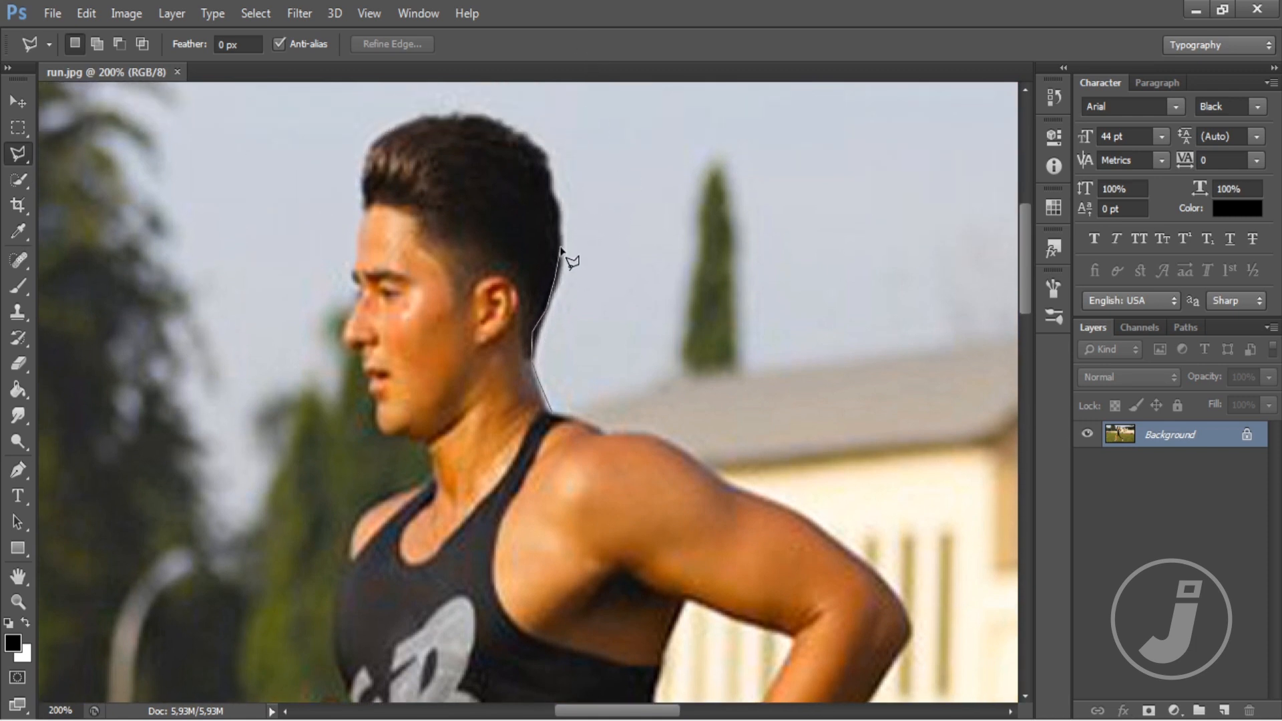
{"action": "left_click", "coordinate": [560, 248]}
{"action": "left_click", "coordinate": [554, 196]}
{"action": "left_click", "coordinate": [547, 166]}
{"action": "left_click", "coordinate": [529, 140]}
{"action": "left_click", "coordinate": [493, 124]}
{"action": "left_click", "coordinate": [460, 118]}
Continue the lasso outline over the front of the hair and down the runner's face and chin to the neck.
{"action": "left_click", "coordinate": [427, 121]}
{"action": "left_click", "coordinate": [398, 128]}
{"action": "left_click", "coordinate": [377, 140]}
{"action": "left_click", "coordinate": [368, 159]}
{"action": "left_click", "coordinate": [367, 171]}
{"action": "left_click", "coordinate": [362, 211]}
{"action": "left_click", "coordinate": [356, 249]}
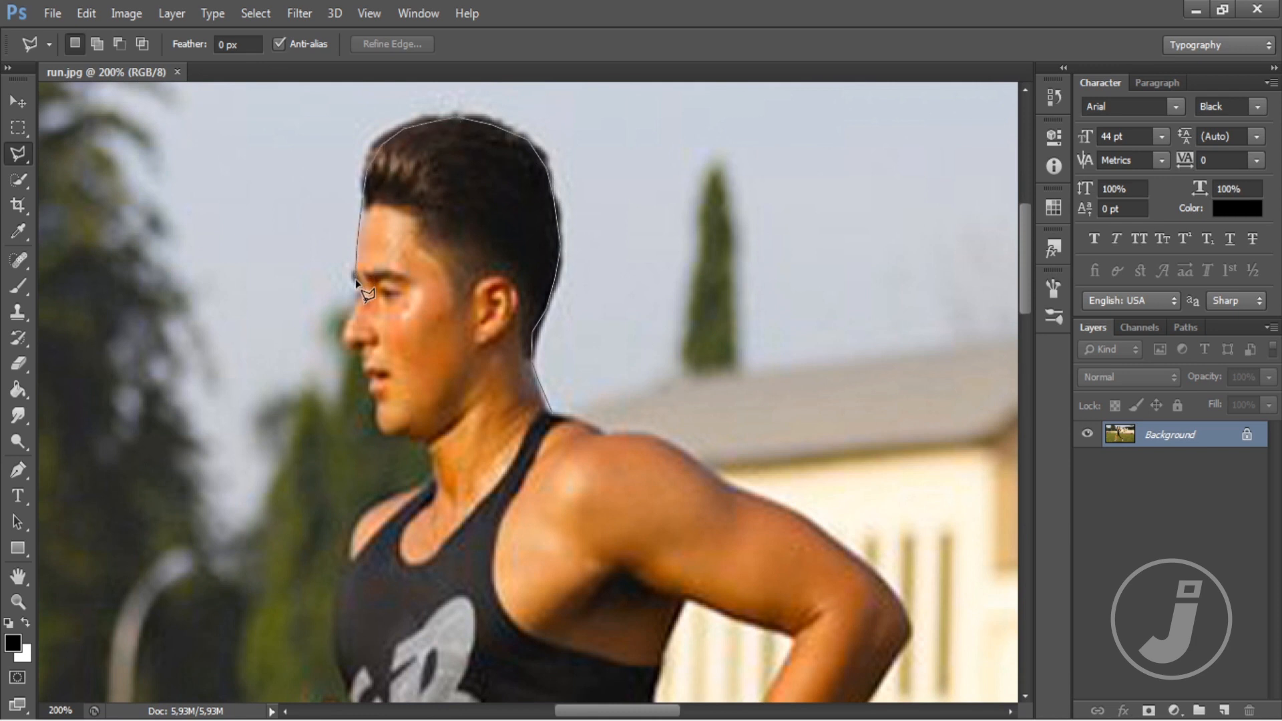
{"action": "left_click", "coordinate": [355, 303]}
{"action": "left_click", "coordinate": [375, 403]}
{"action": "left_click", "coordinate": [431, 478]}
Trace the lasso outline along the front shoulder and down the chest of the tank top to the raised fist.
{"action": "scroll", "coordinate": [360, 524], "scroll_direction": "down", "scroll_amount": 5}
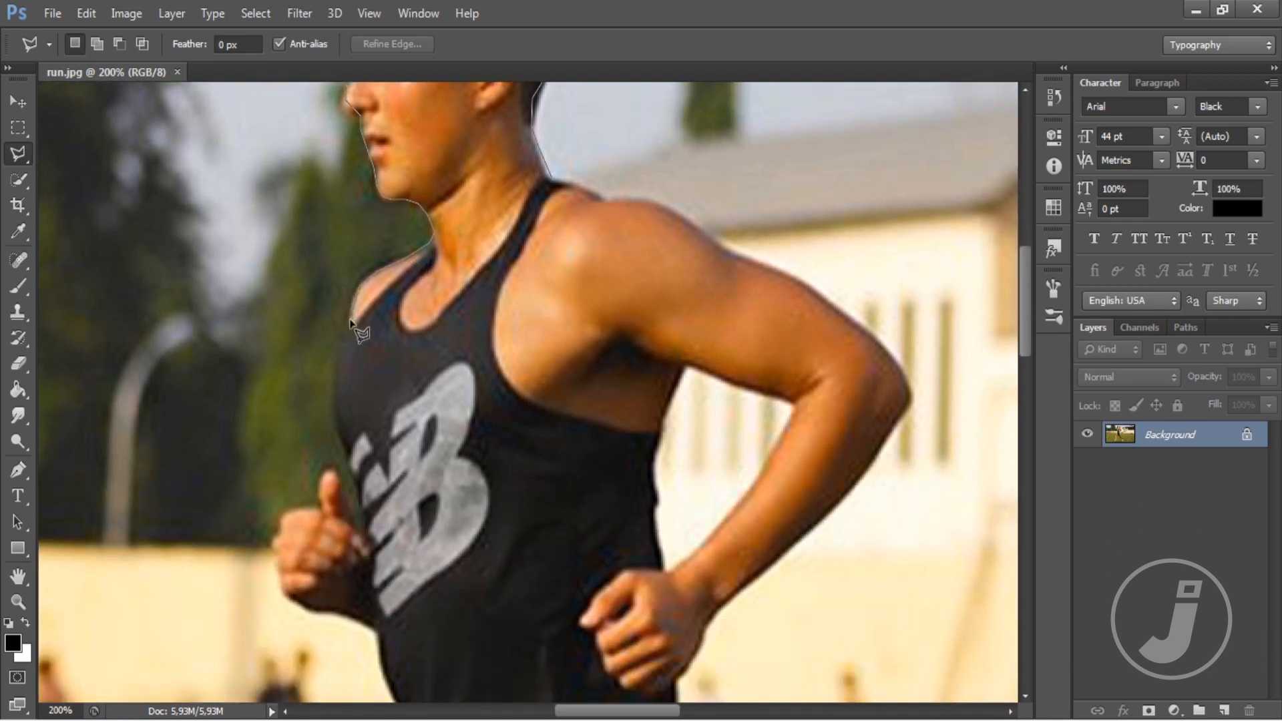
{"action": "left_click", "coordinate": [336, 415]}
{"action": "left_click", "coordinate": [356, 475]}
{"action": "left_click", "coordinate": [365, 510]}
{"action": "left_click", "coordinate": [367, 531]}
Trace the lasso outline around the thumb, knuckles and underside of the raised fist back to the tank top.
{"action": "left_click", "coordinate": [321, 473]}
{"action": "left_click", "coordinate": [319, 489]}
{"action": "left_click", "coordinate": [320, 508]}
{"action": "left_click", "coordinate": [278, 520]}
{"action": "left_click", "coordinate": [276, 543]}
{"action": "left_click", "coordinate": [280, 572]}
{"action": "left_click", "coordinate": [285, 588]}
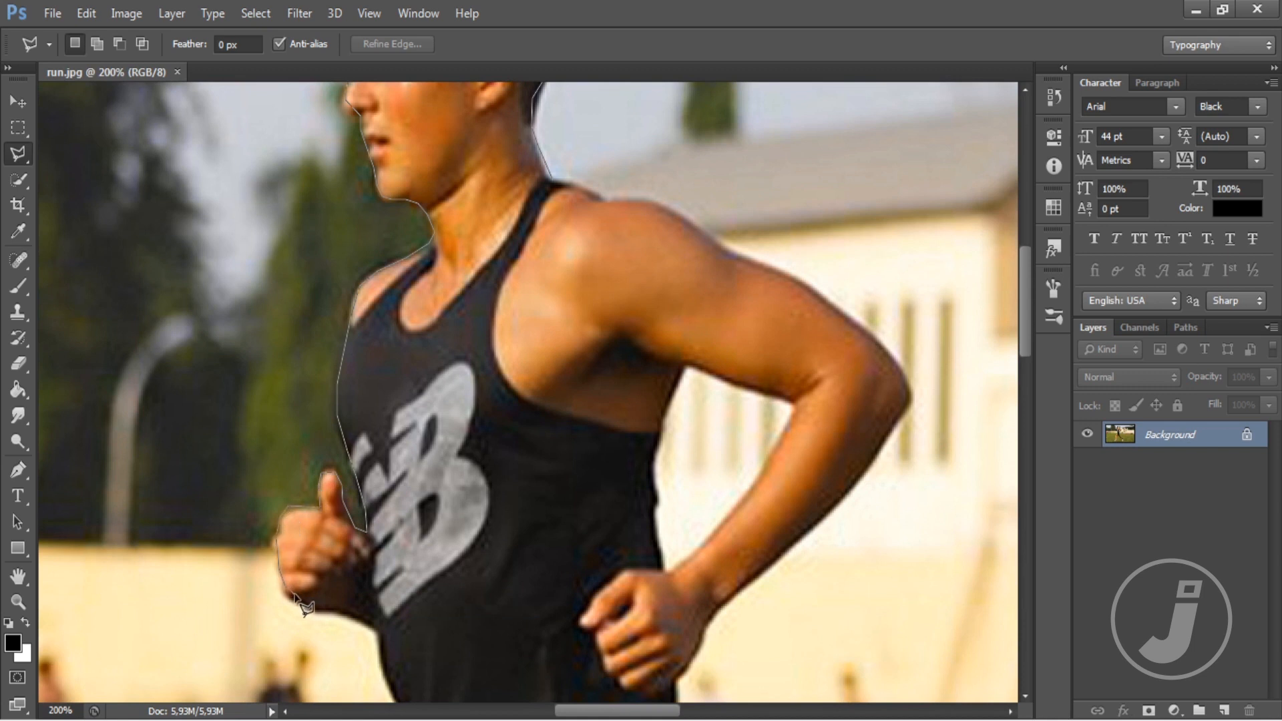
{"action": "left_click", "coordinate": [296, 597]}
{"action": "left_click", "coordinate": [321, 604]}
{"action": "left_click", "coordinate": [374, 617]}
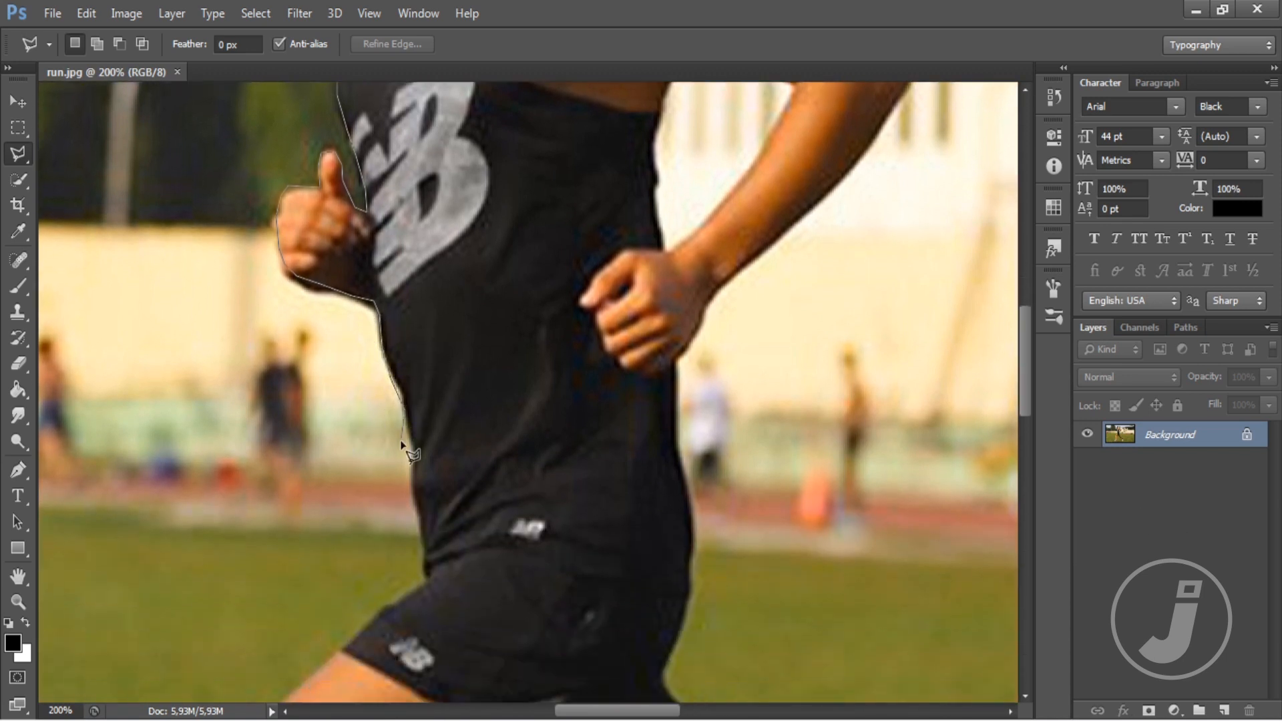
Extend the lasso outline down the front of the tank top, shorts and forward thigh, past the knee to the shin.
{"action": "left_click", "coordinate": [425, 573]}
{"action": "left_click", "coordinate": [404, 596]}
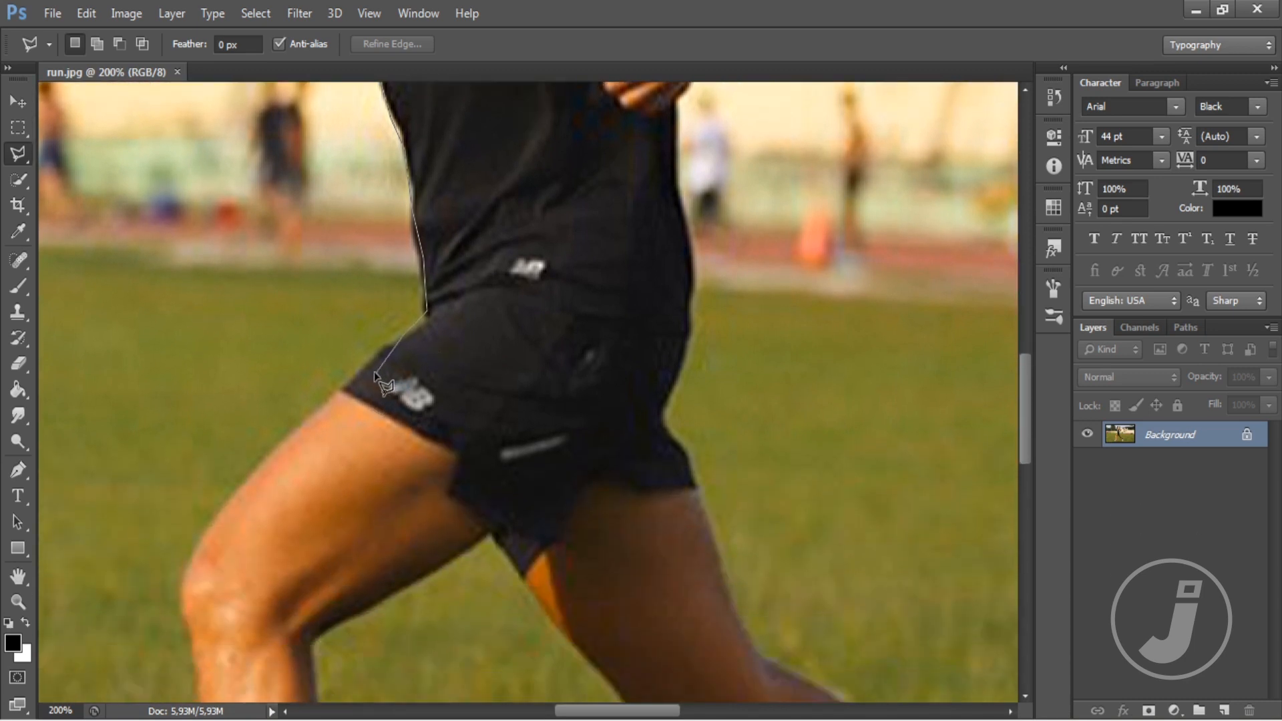
{"action": "left_click", "coordinate": [344, 389]}
{"action": "left_click", "coordinate": [189, 571]}
{"action": "left_click", "coordinate": [183, 597]}
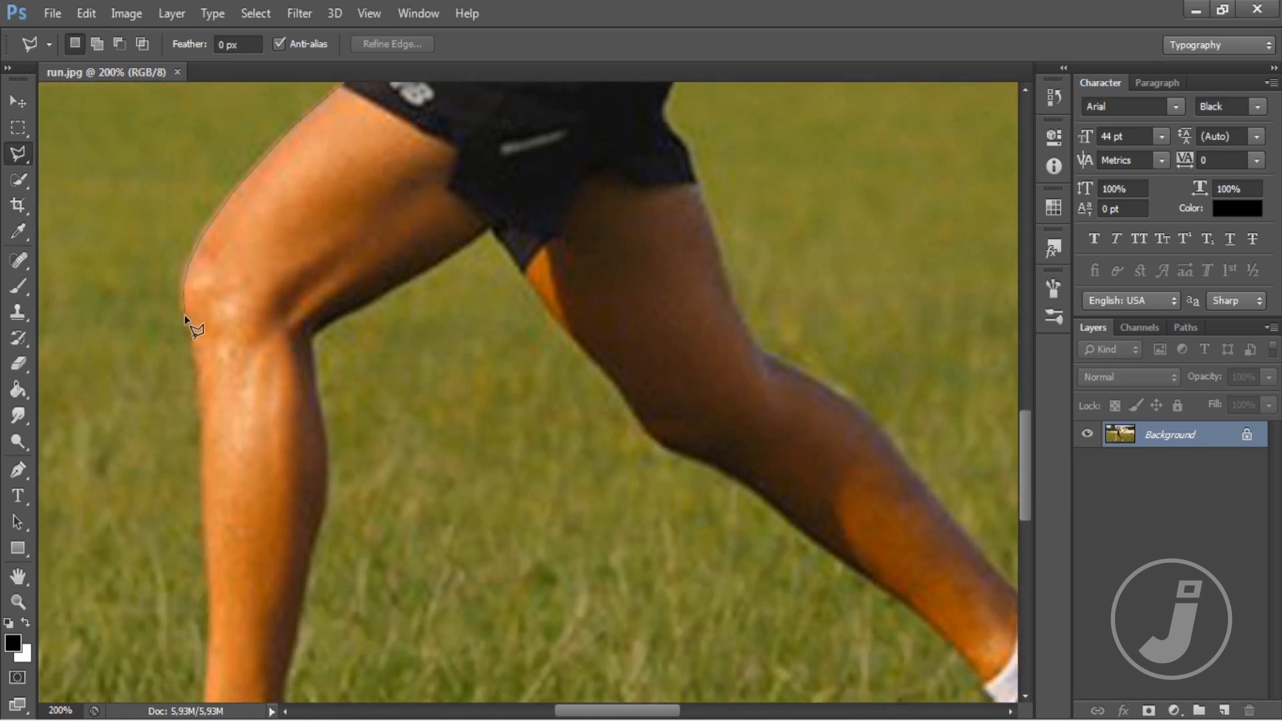
{"action": "left_click", "coordinate": [204, 479]}
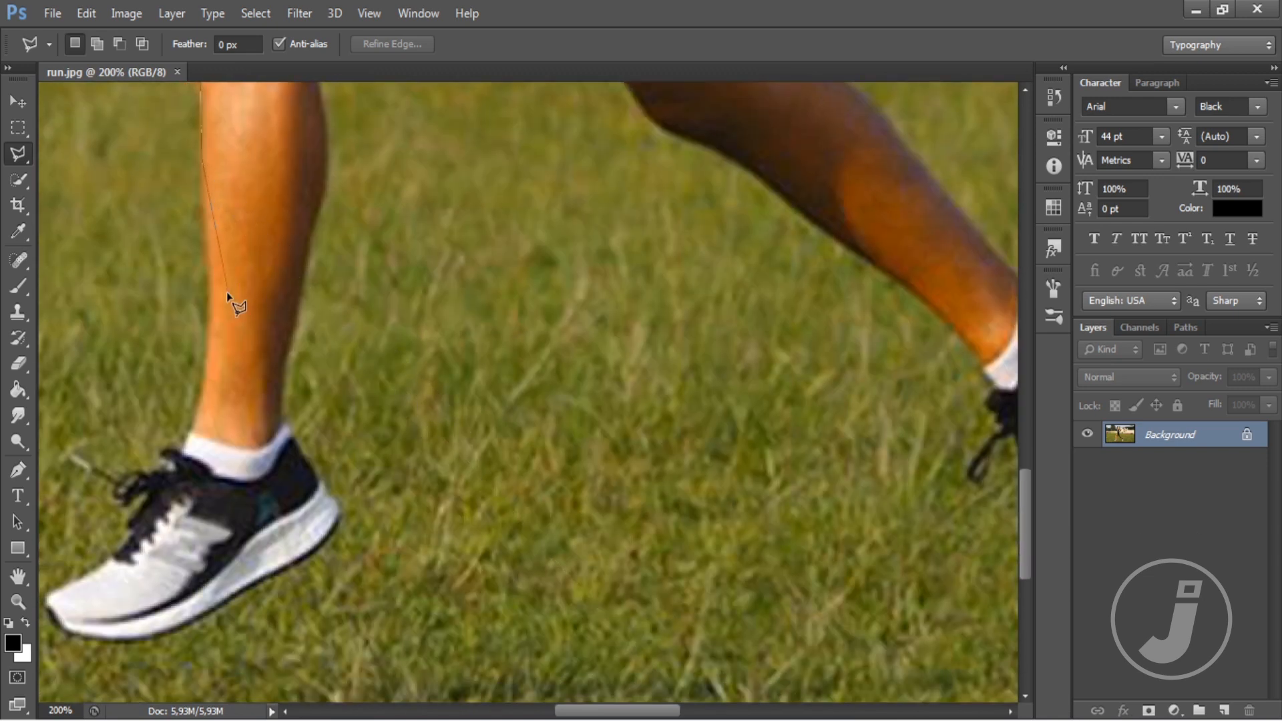
Trace the lasso outline down the forward ankle and over the shoe's laces to its toe.
{"action": "left_click", "coordinate": [199, 392]}
{"action": "left_click", "coordinate": [164, 472]}
{"action": "left_click", "coordinate": [135, 482]}
{"action": "left_click", "coordinate": [131, 494]}
{"action": "left_click", "coordinate": [136, 510]}
{"action": "left_click", "coordinate": [130, 533]}
{"action": "left_click", "coordinate": [109, 554]}
{"action": "left_click", "coordinate": [48, 596]}
{"action": "left_click", "coordinate": [50, 611]}
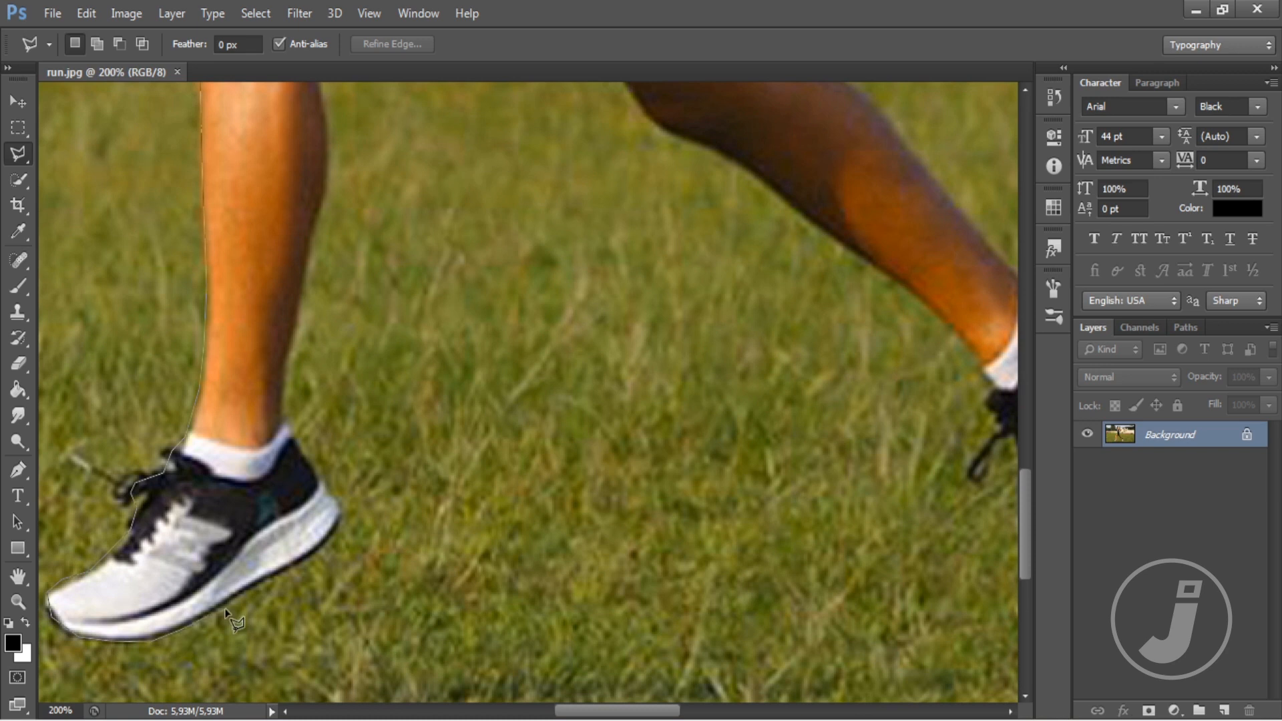
Trace the lasso outline along the sole of the forward shoe and up around its heel.
{"action": "left_click", "coordinate": [251, 591]}
{"action": "left_click", "coordinate": [298, 566]}
{"action": "left_click", "coordinate": [331, 538]}
{"action": "left_click", "coordinate": [340, 517]}
{"action": "left_click", "coordinate": [323, 482]}
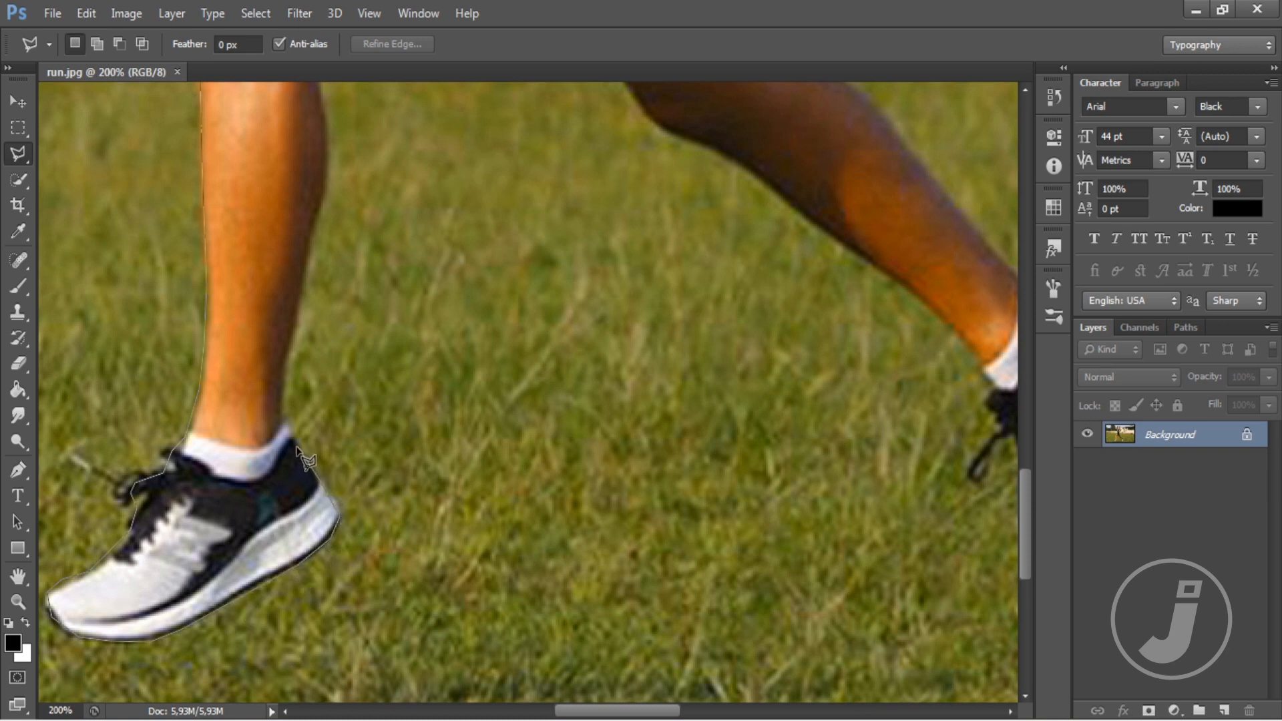
Continue the lasso outline up the calf of the forward leg and along the underside of the thigh to the shorts.
{"action": "left_click", "coordinate": [288, 341]}
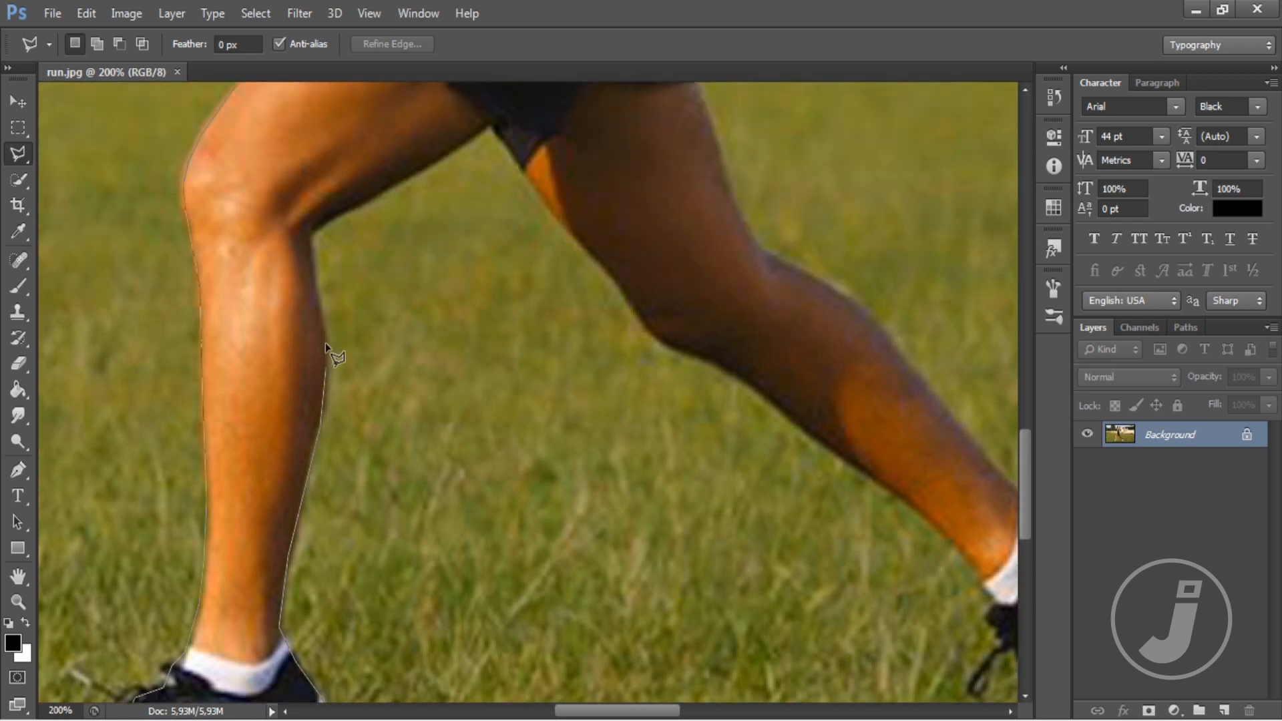
{"action": "left_click", "coordinate": [326, 342]}
{"action": "left_click", "coordinate": [308, 235]}
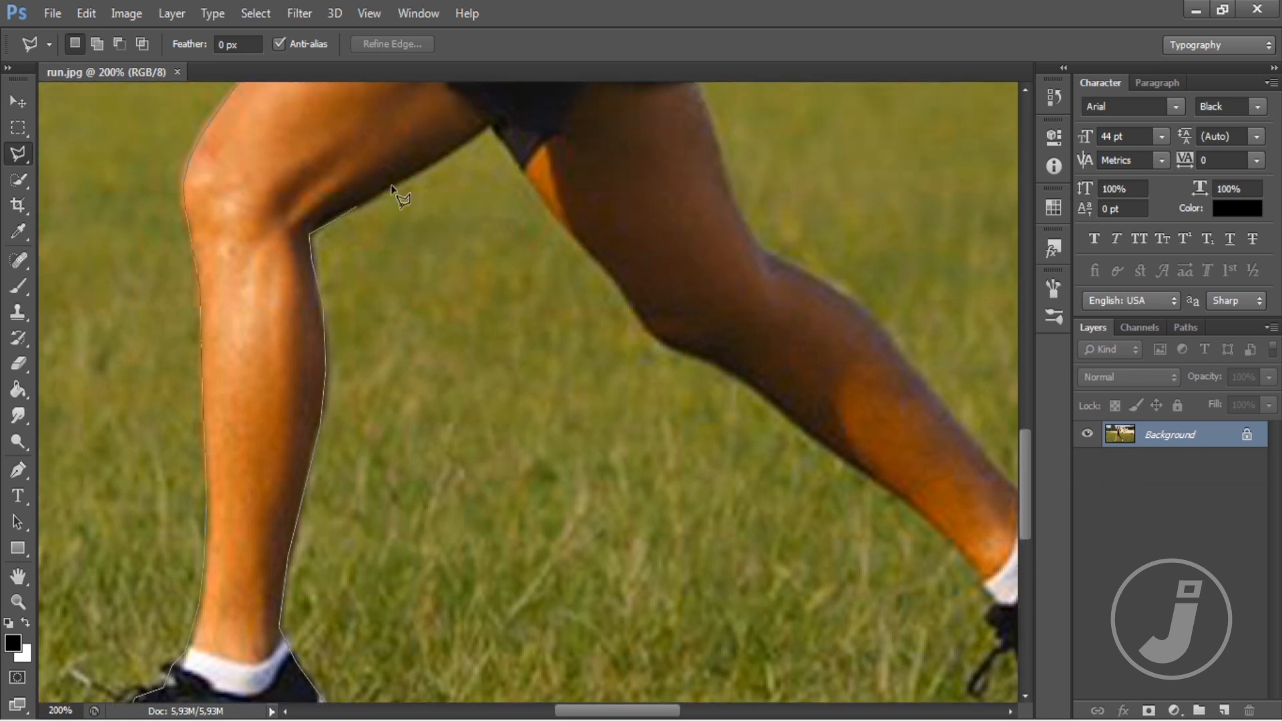
{"action": "left_click", "coordinate": [490, 125]}
Trace the lasso outline down the underside of the rear leg and around the rear shoe.
{"action": "left_click", "coordinate": [642, 323]}
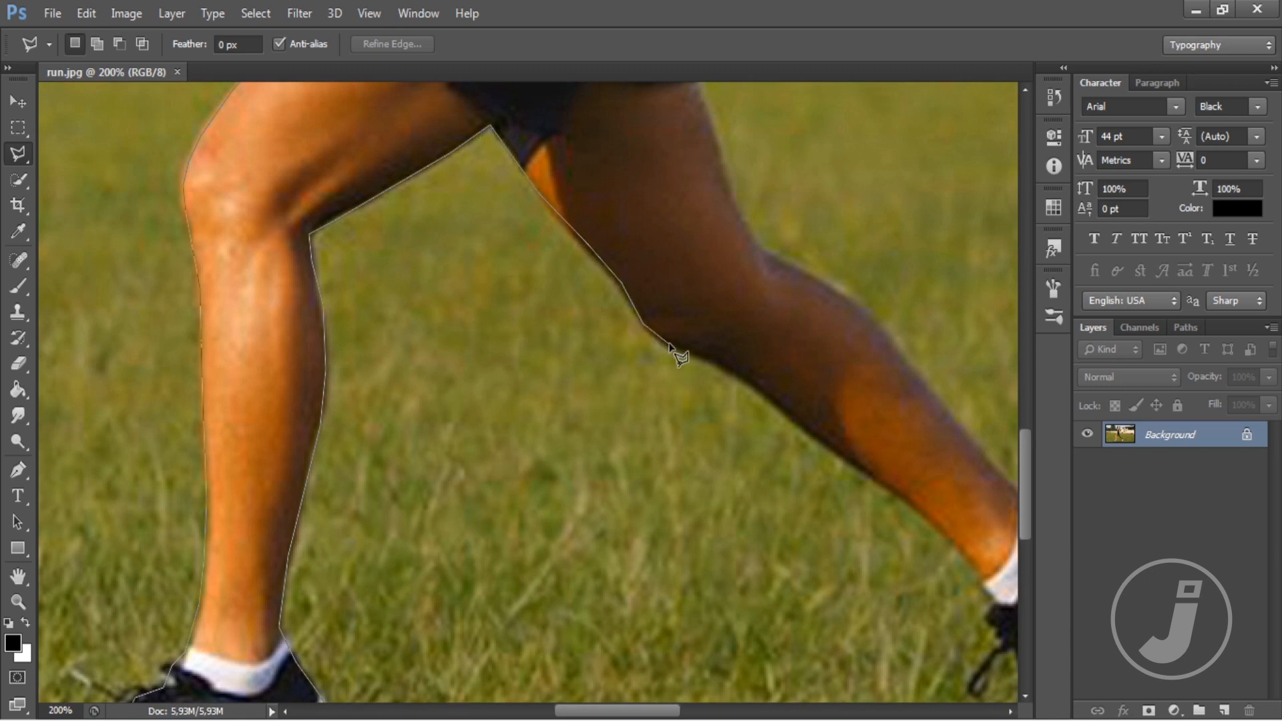
{"action": "left_click", "coordinate": [717, 364]}
{"action": "left_click", "coordinate": [805, 425]}
{"action": "left_click", "coordinate": [848, 461]}
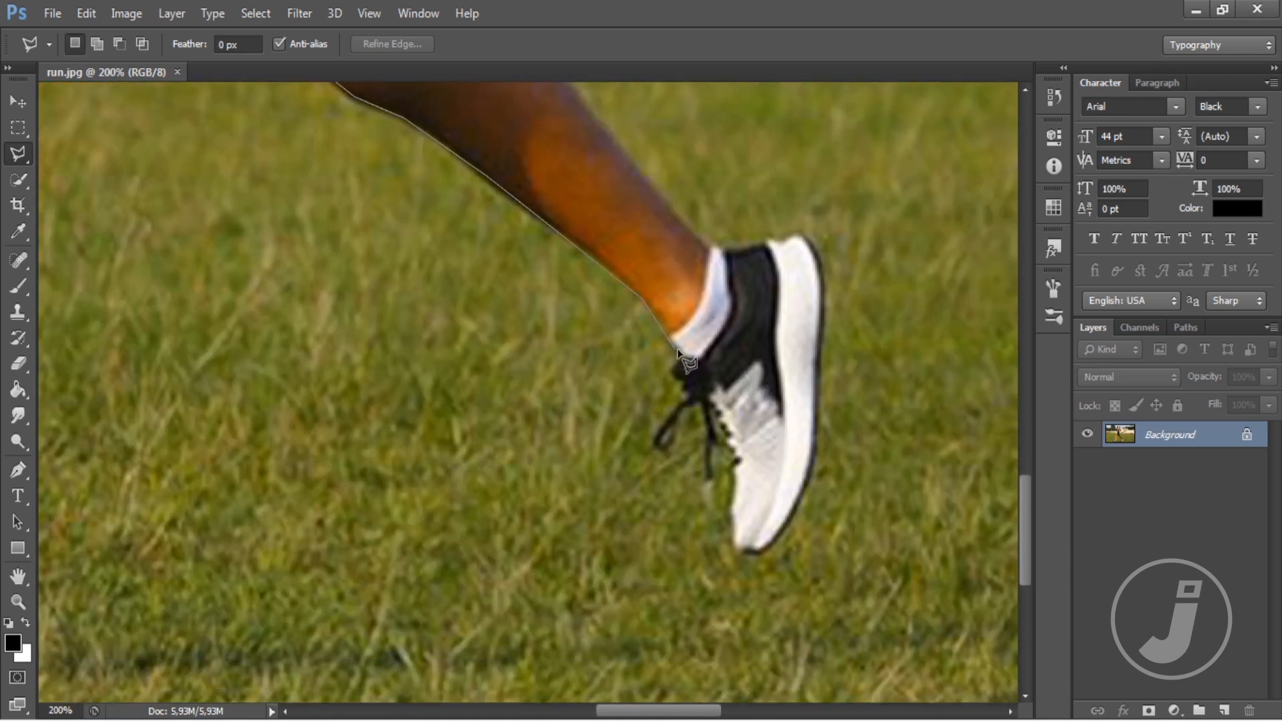
{"action": "left_click", "coordinate": [678, 350]}
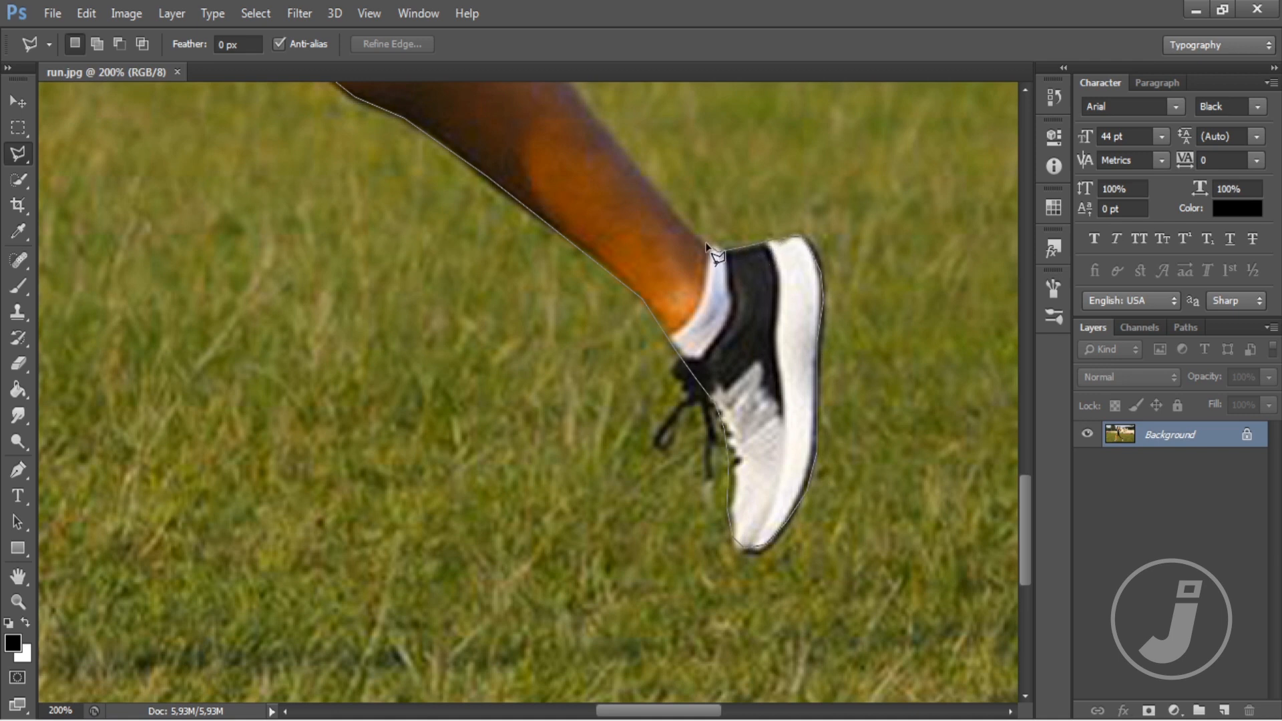
Continue the lasso outline up the back of the rear leg and shorts to the runner's waist.
{"action": "scroll", "coordinate": [708, 245], "scroll_direction": "up", "scroll_amount": 3}
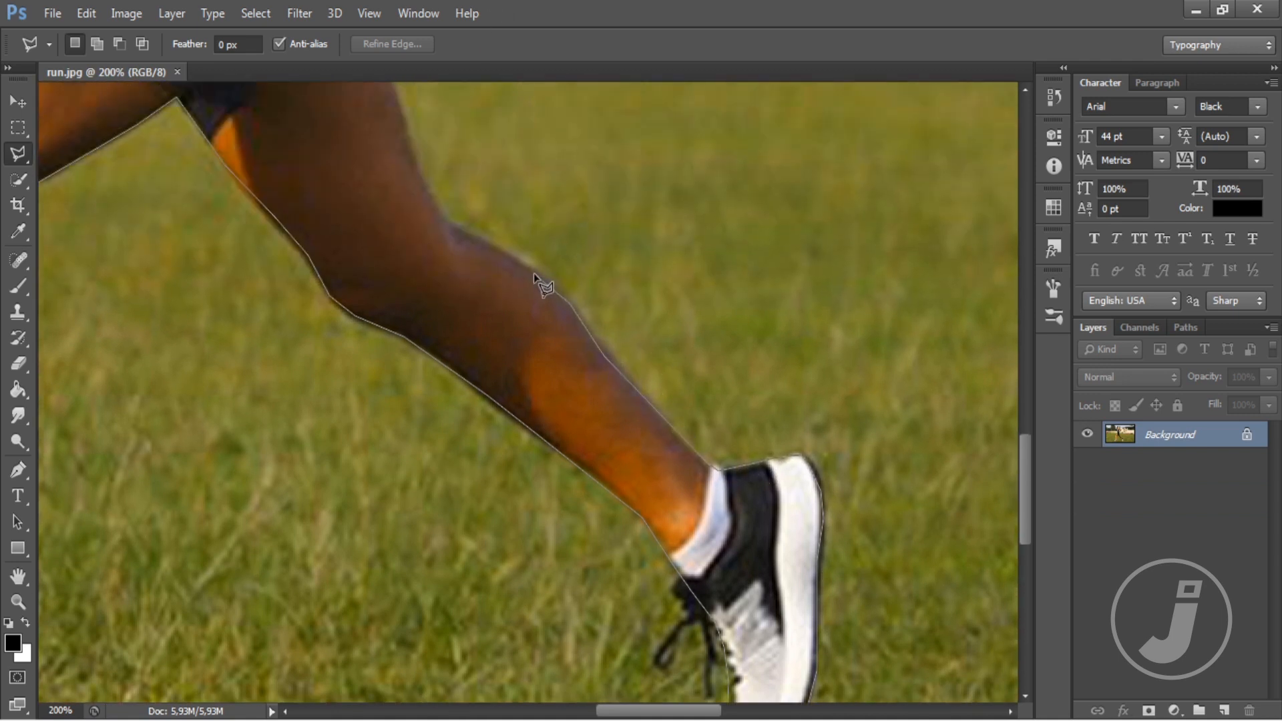
{"action": "scroll", "coordinate": [423, 80], "scroll_direction": "up", "scroll_amount": 3}
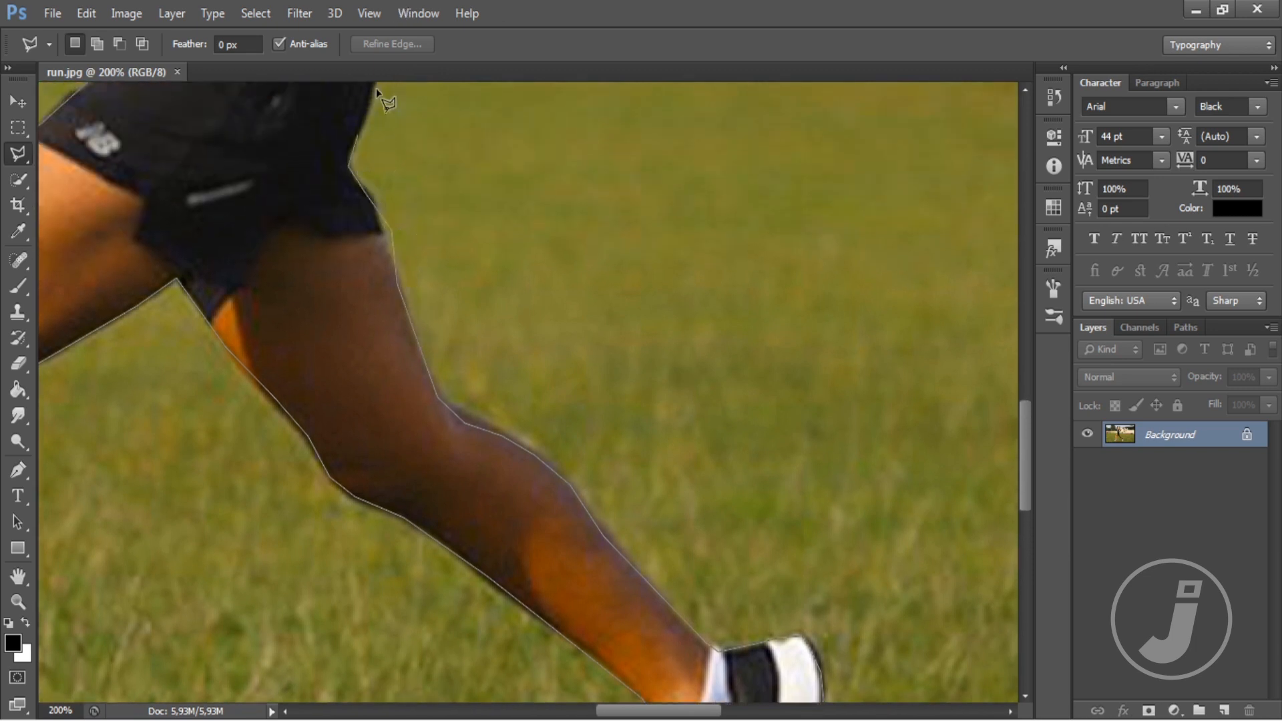
{"action": "scroll", "coordinate": [380, 89], "scroll_direction": "up", "scroll_amount": 3}
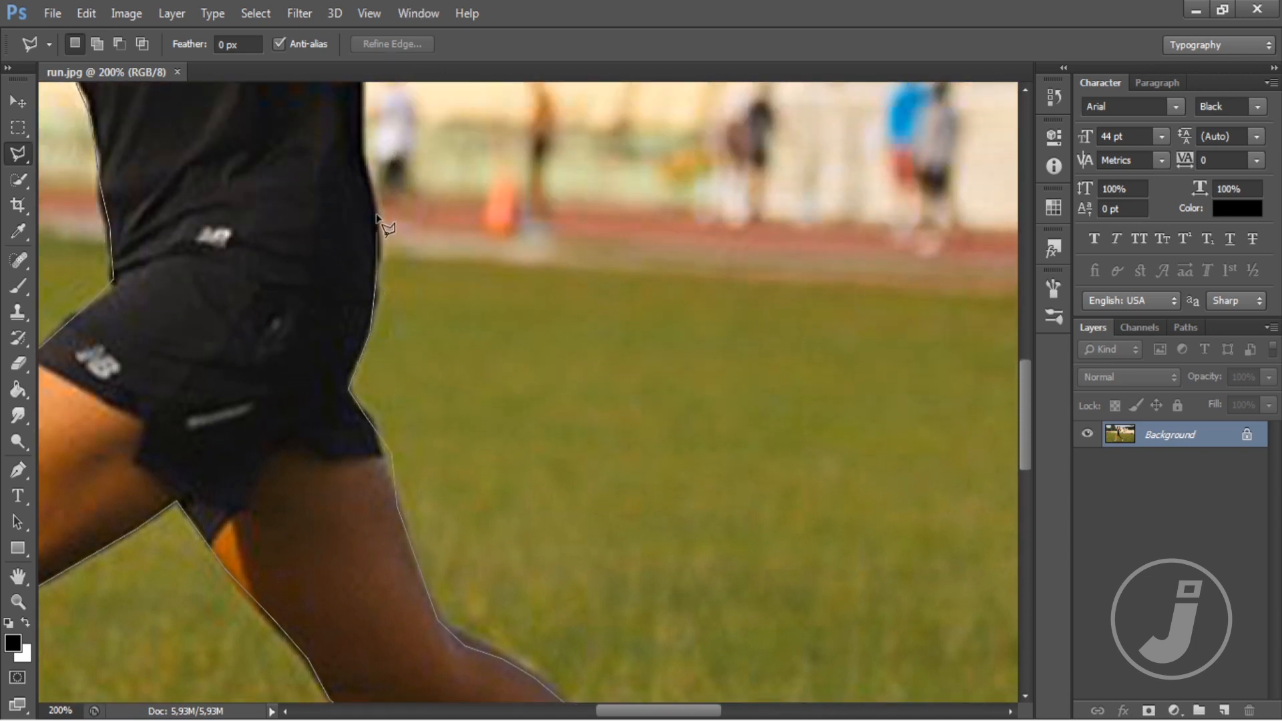
Trace the lasso outline up the lower back, around the bent arm and shoulder, and close the selection at the neck.
{"action": "scroll", "coordinate": [372, 134], "scroll_direction": "up", "scroll_amount": 3}
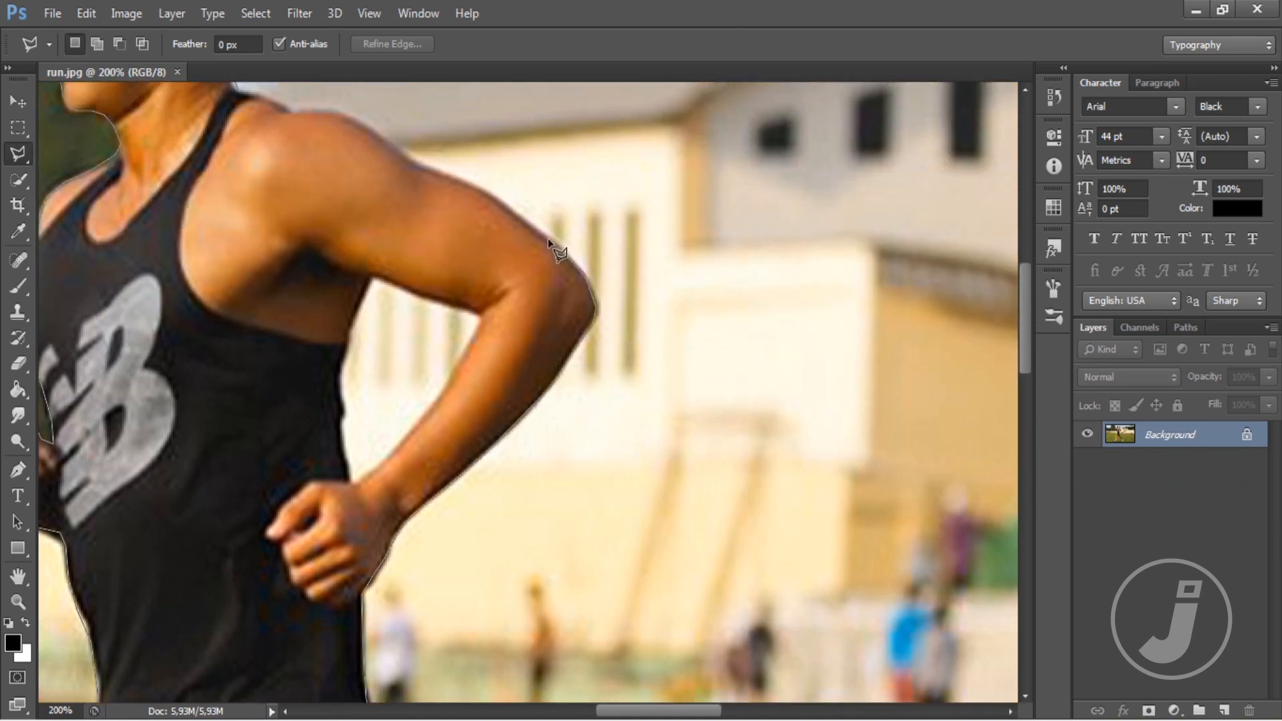
{"action": "left_click", "coordinate": [428, 162]}
{"action": "scroll", "coordinate": [426, 163], "scroll_direction": "up", "scroll_amount": 6}
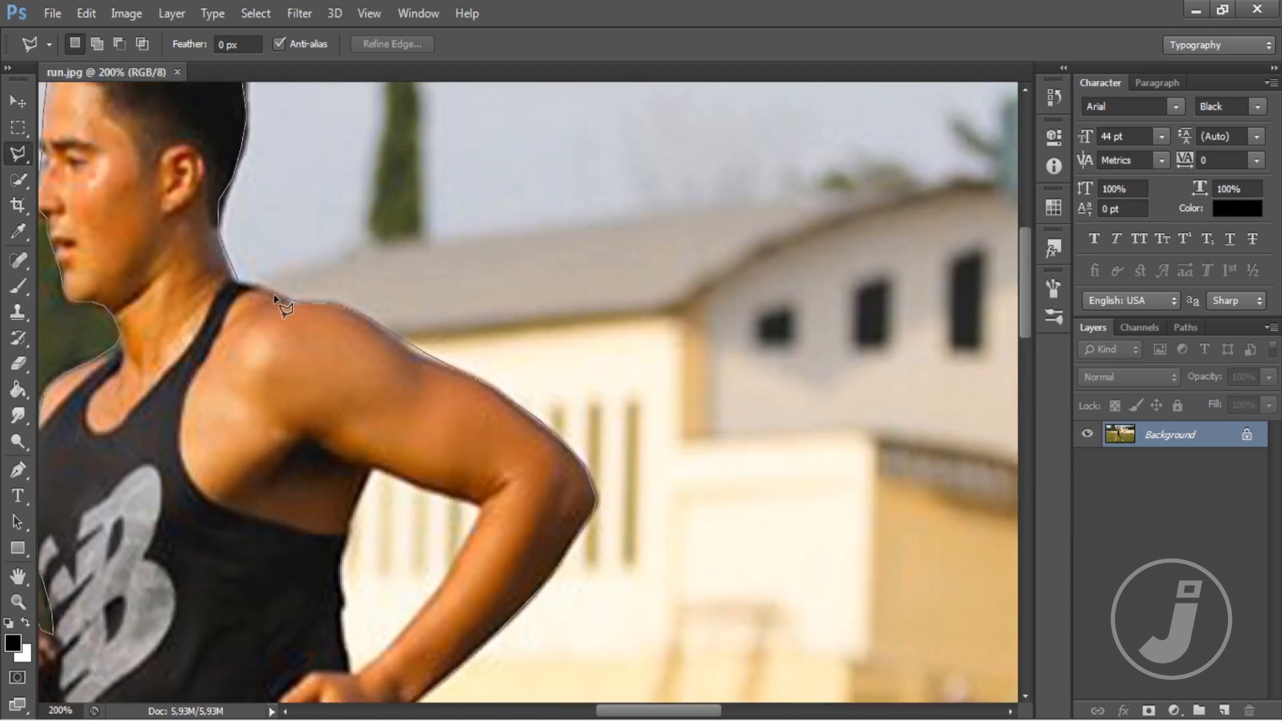
{"action": "left_click", "coordinate": [249, 294]}
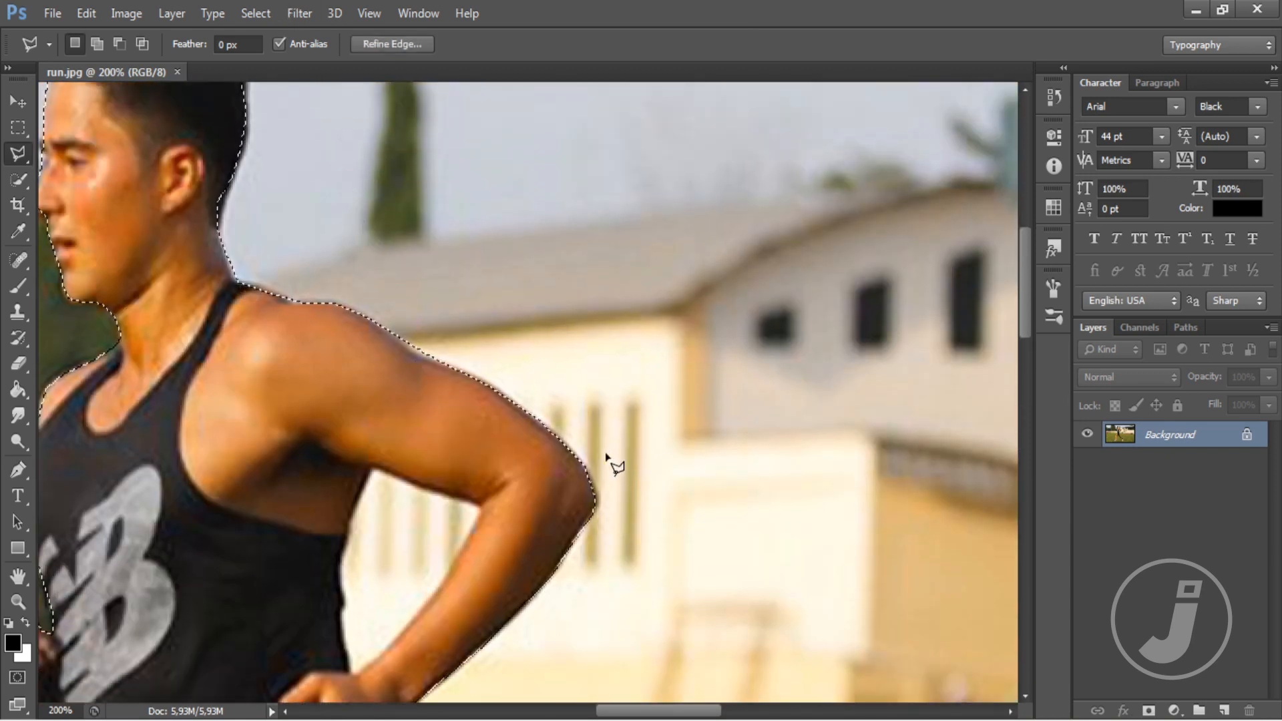
{"action": "scroll", "coordinate": [604, 464], "scroll_direction": "down", "scroll_amount": 4}
{"action": "key", "text": "shift"}
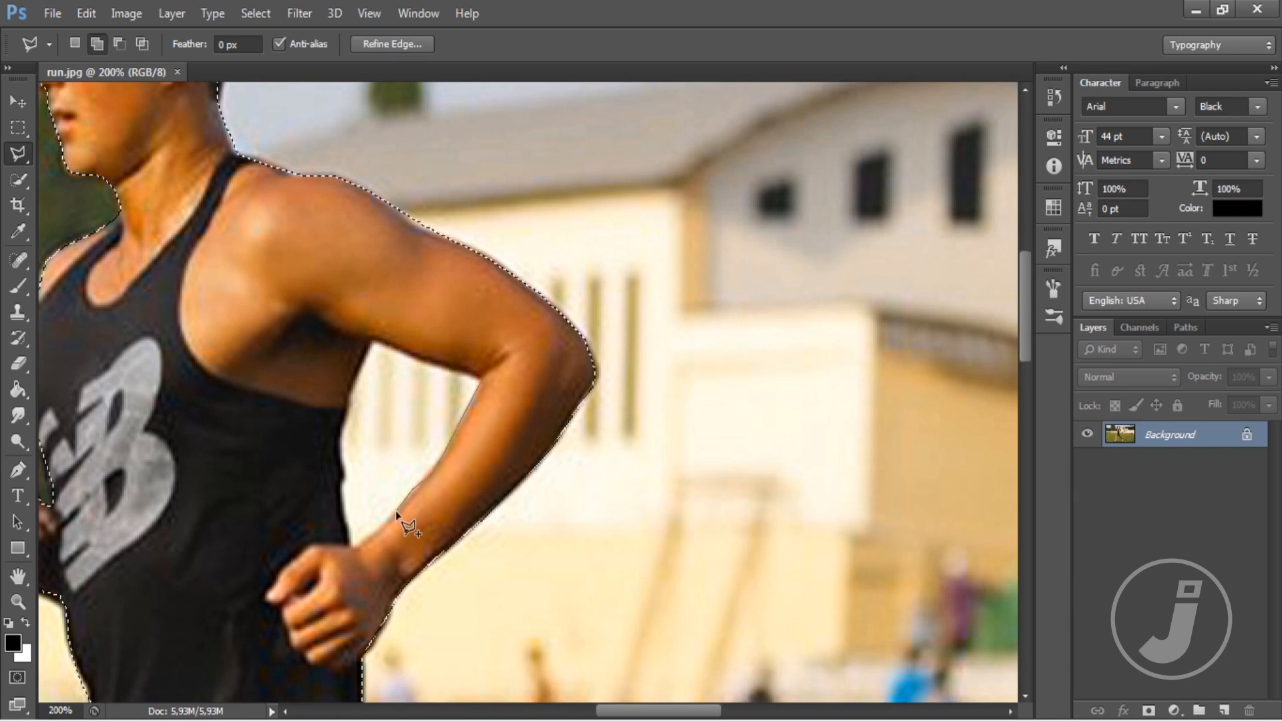
{"action": "left_click", "coordinate": [357, 545]}
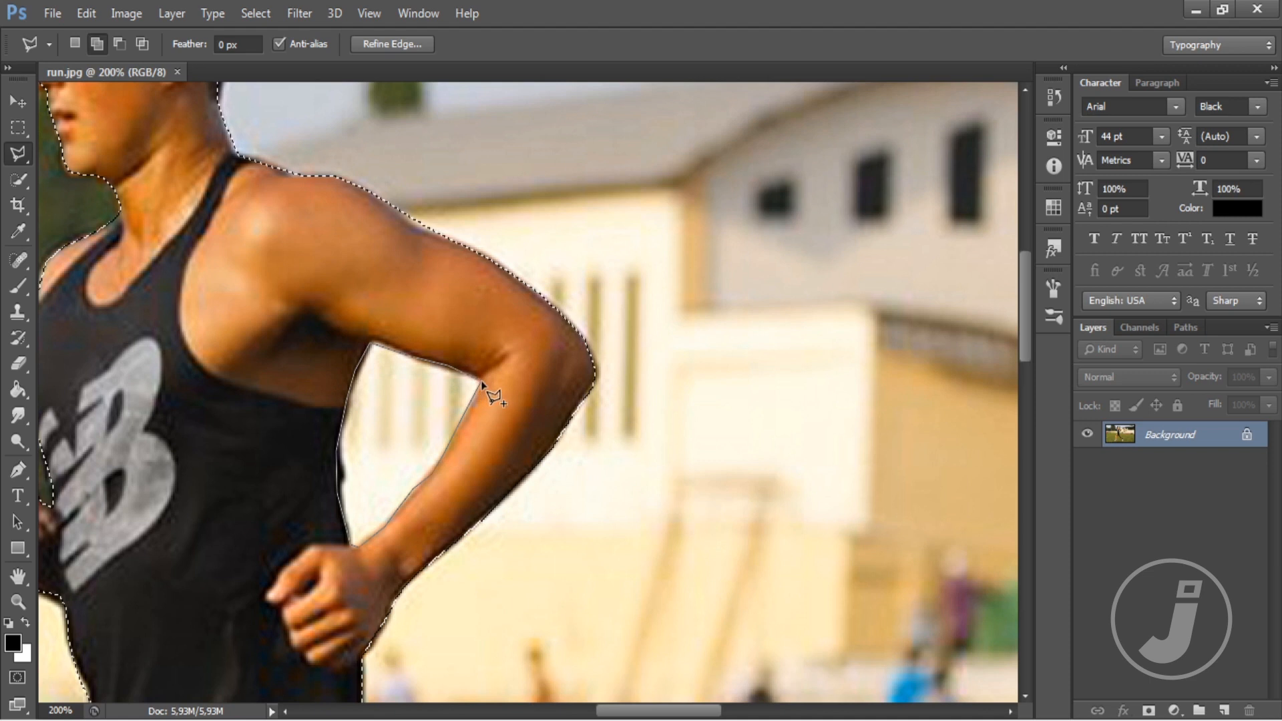
{"action": "key", "text": "Escape"}
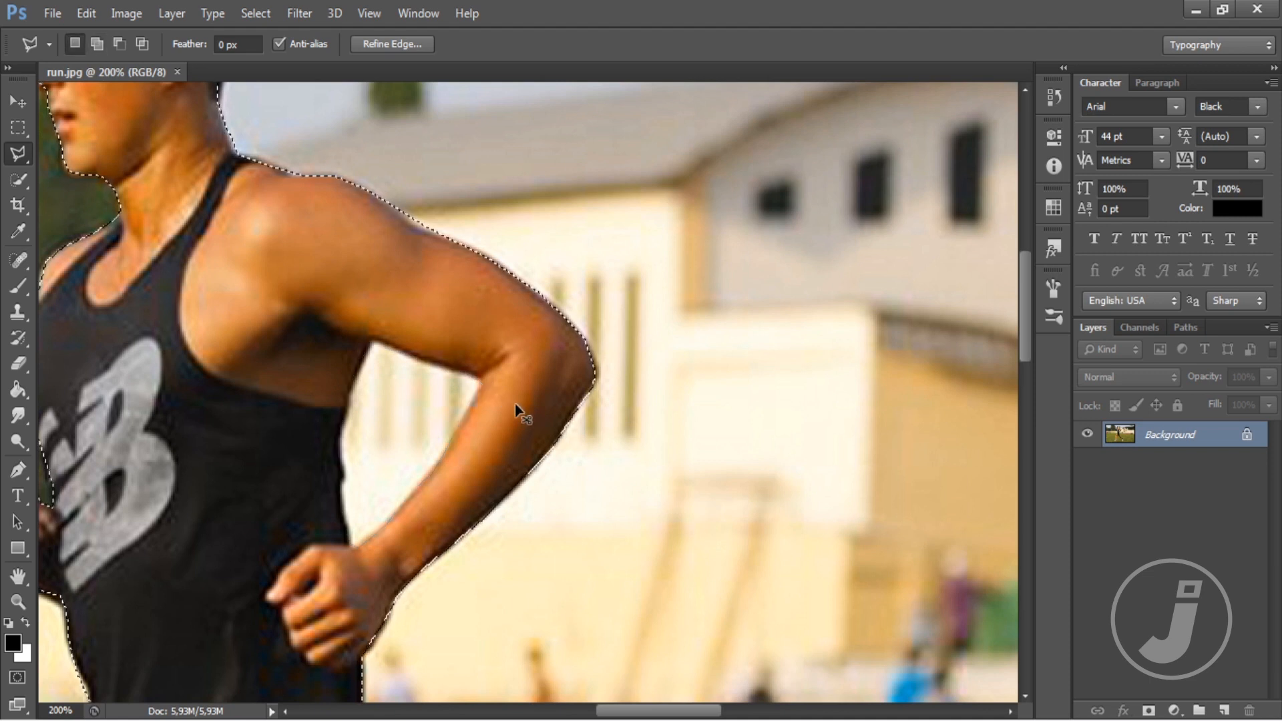
Subtract the background gap enclosed by the bent arm and torso from the runner selection with the Polygonal Lasso.
{"action": "key", "text": "alt"}
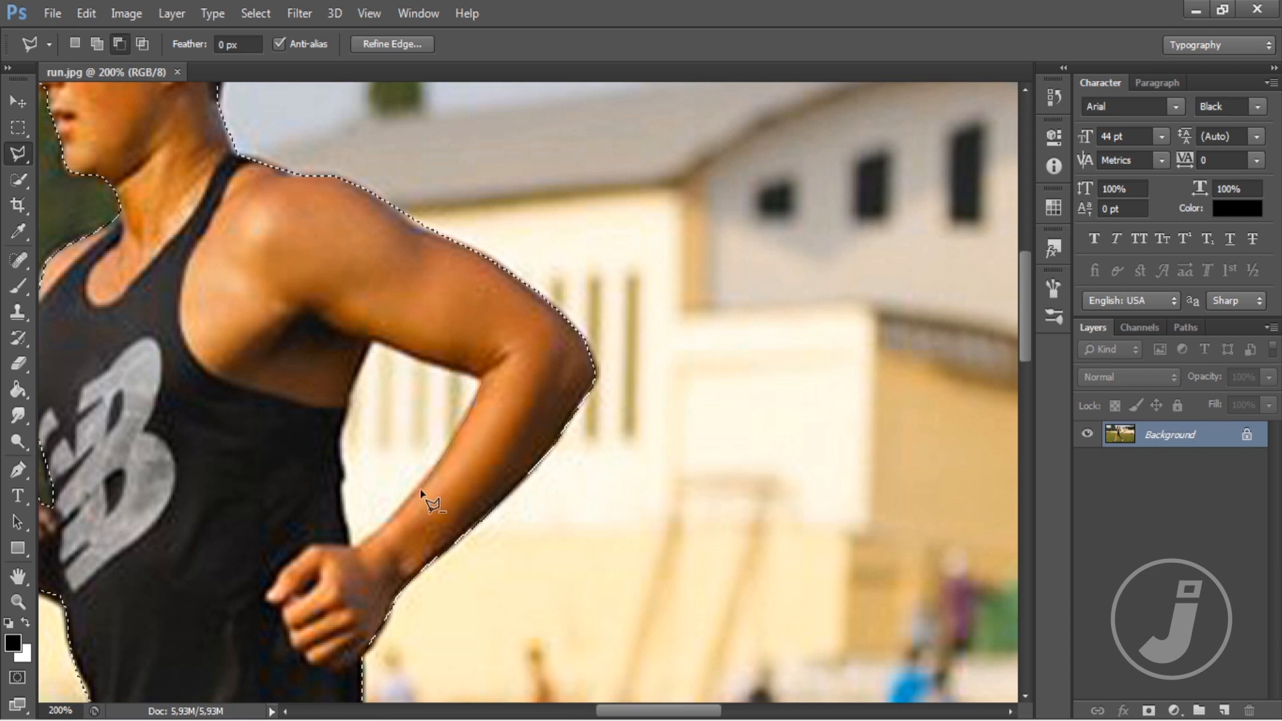
{"action": "left_click", "coordinate": [359, 545]}
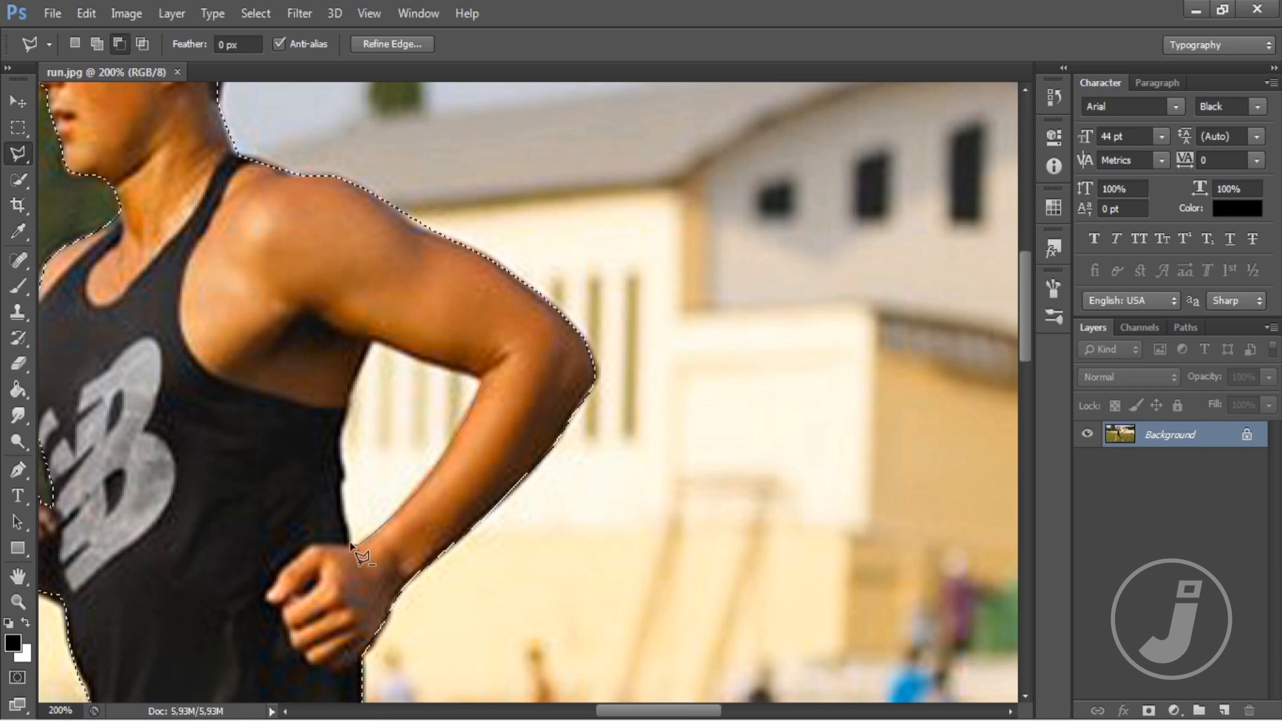
{"action": "left_click", "coordinate": [344, 533]}
{"action": "left_click", "coordinate": [338, 493]}
{"action": "left_click", "coordinate": [342, 441]}
{"action": "left_click", "coordinate": [350, 416]}
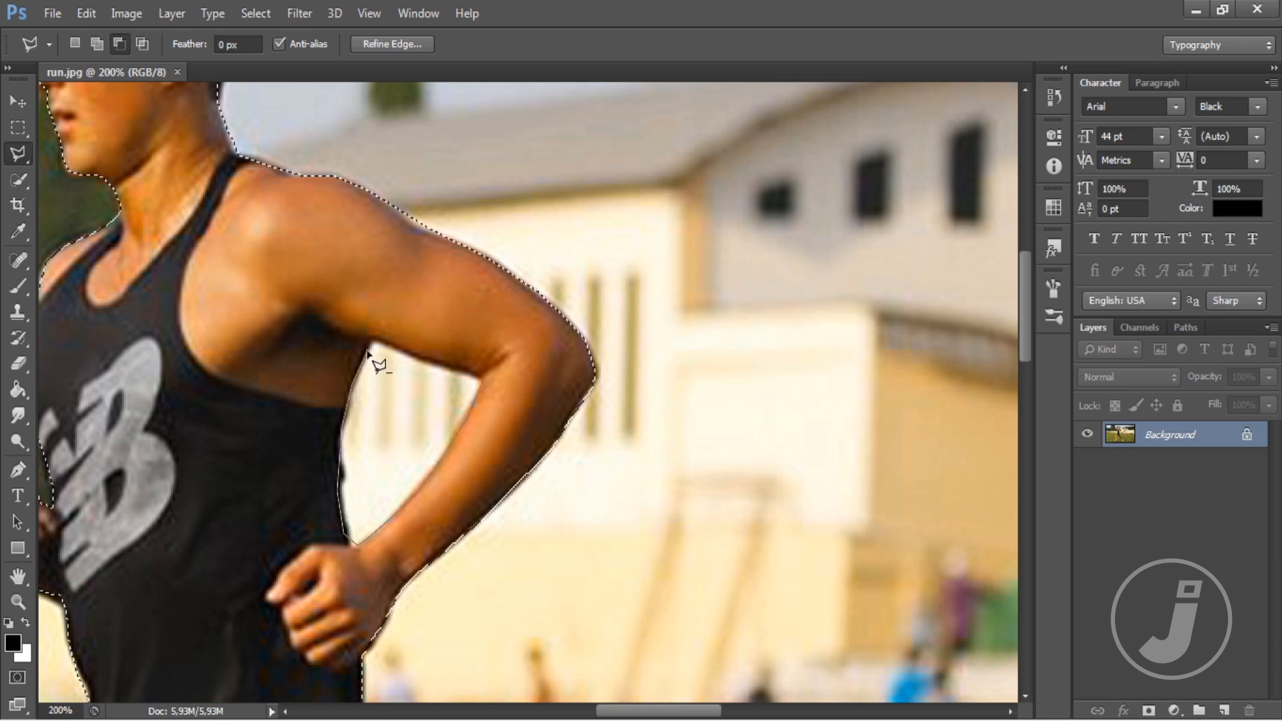
{"action": "left_click", "coordinate": [371, 339]}
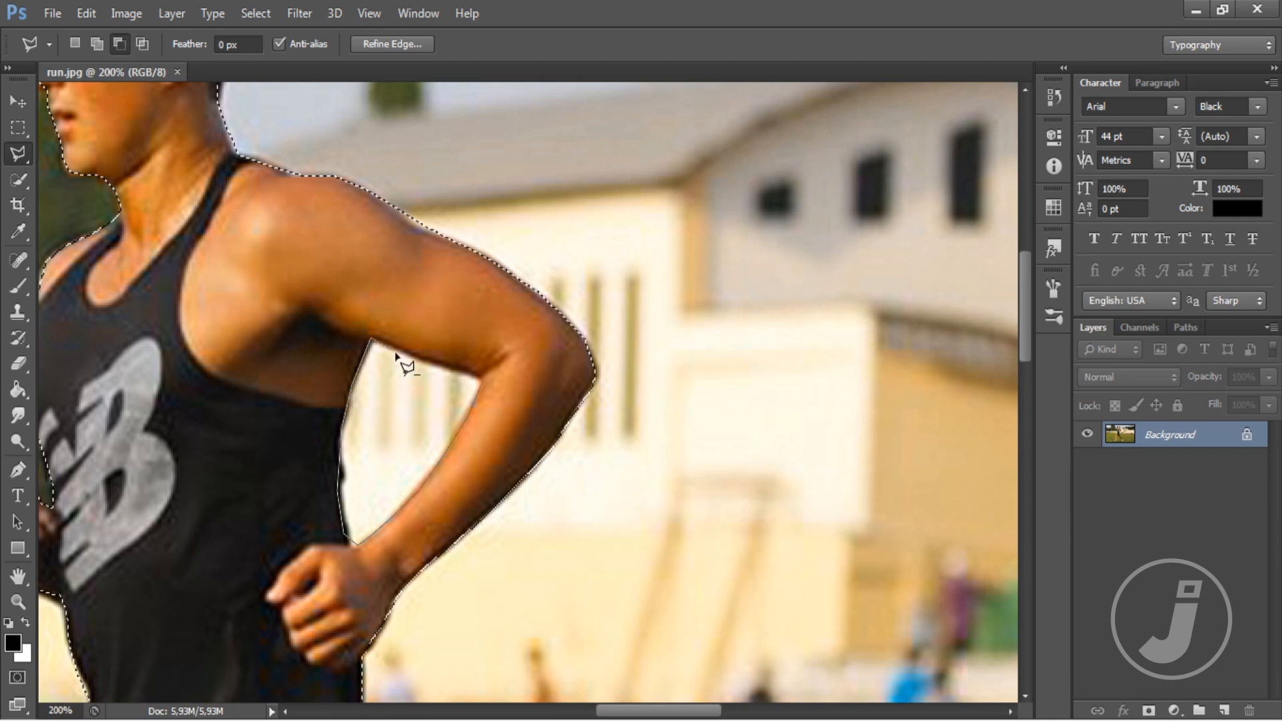
{"action": "double_click", "coordinate": [482, 381]}
{"action": "key", "text": "Escape"}
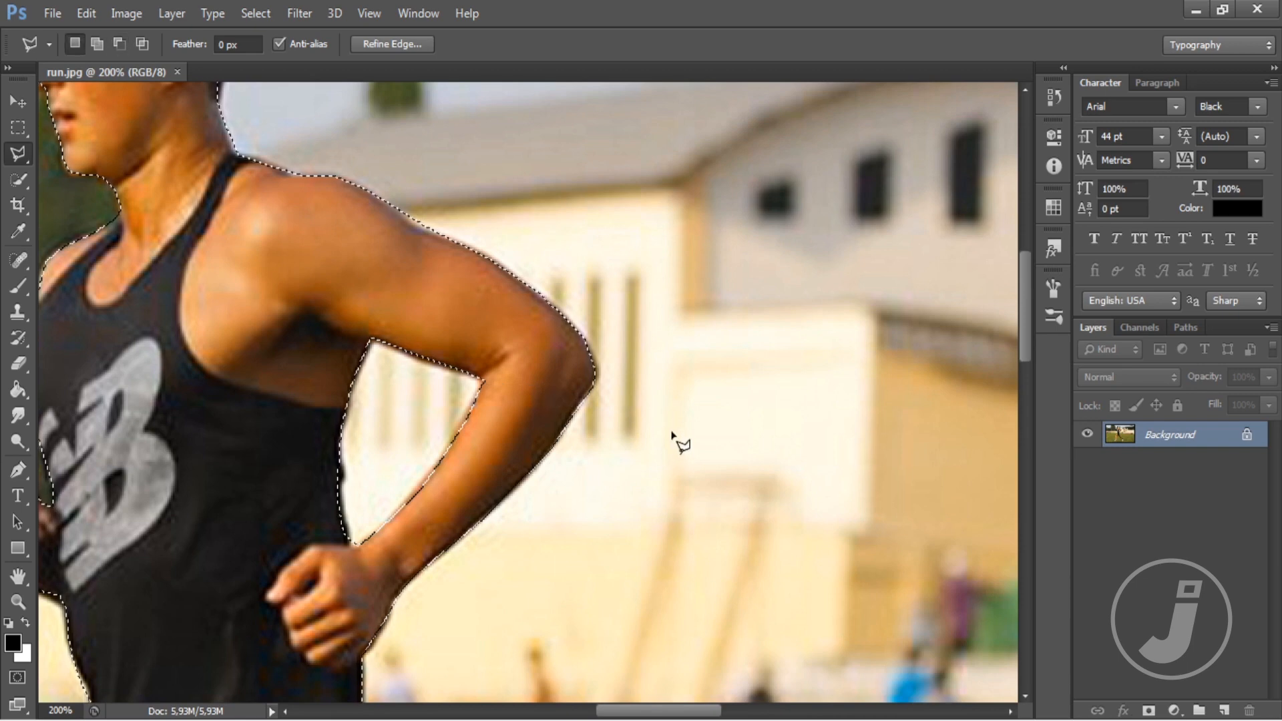
Copy the selected runner onto a new layer and check the cutout by temporarily hiding the Background layer.
{"action": "key", "text": "ctrl+minus"}
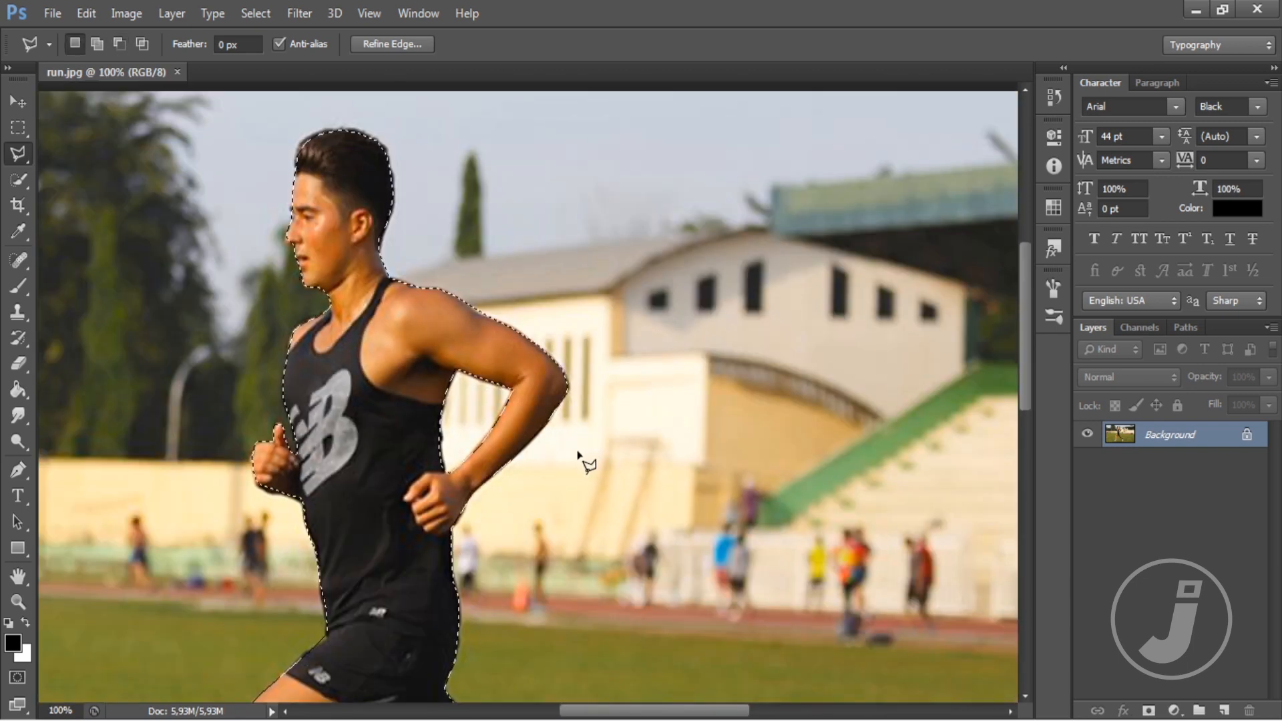
{"action": "scroll", "coordinate": [575, 461], "scroll_direction": "down", "scroll_amount": 3}
{"action": "scroll", "coordinate": [571, 463], "scroll_direction": "up", "scroll_amount": 3}
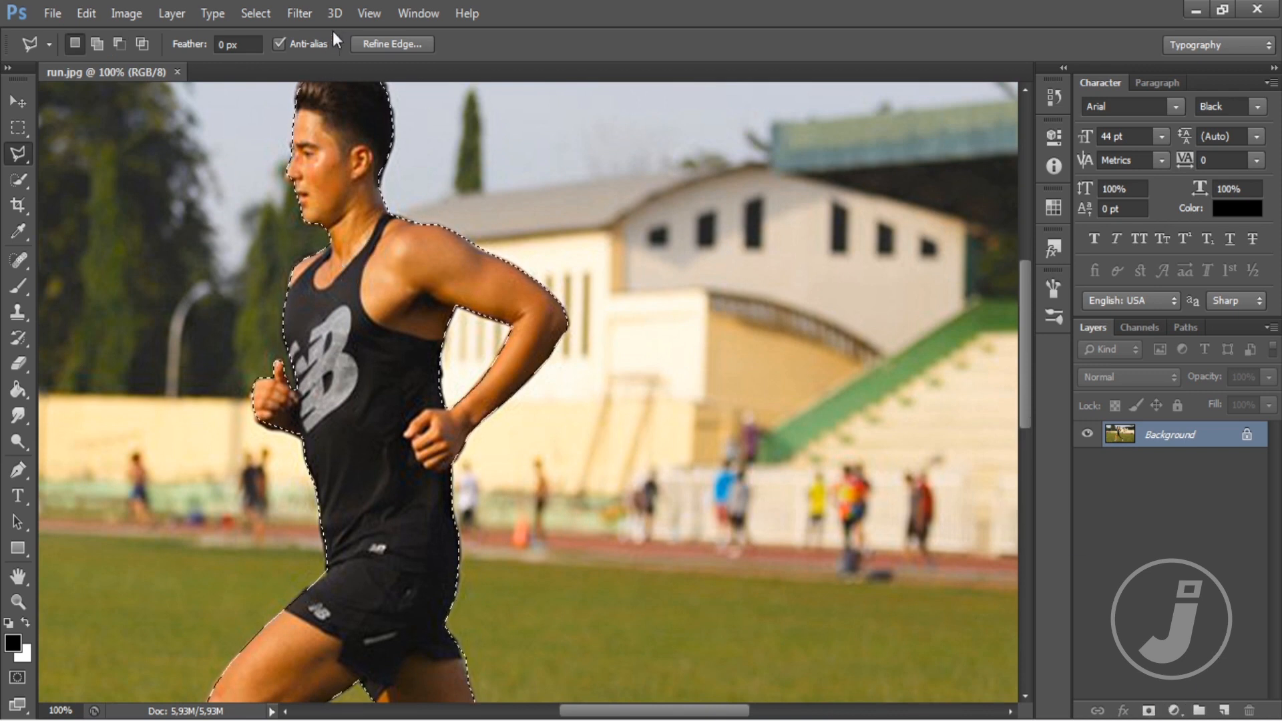
{"action": "left_click", "coordinate": [367, 15]}
{"action": "left_click", "coordinate": [408, 195]}
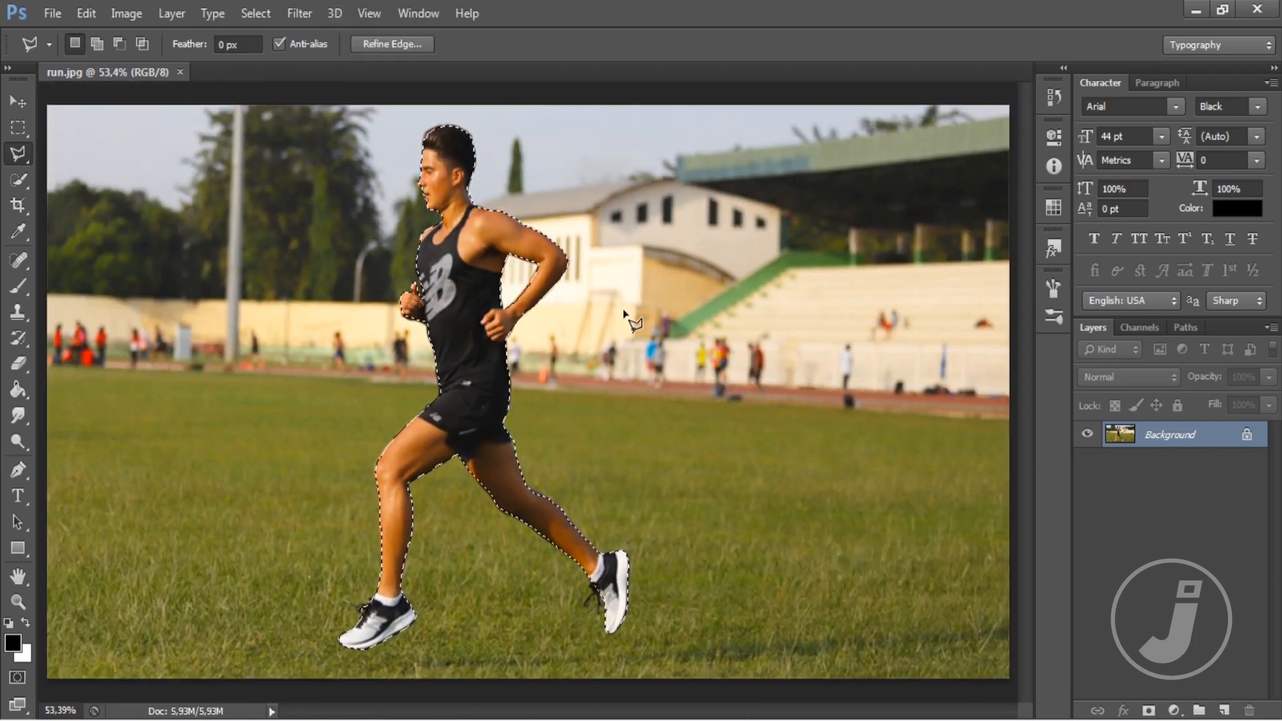
{"action": "key", "text": "ctrl+j"}
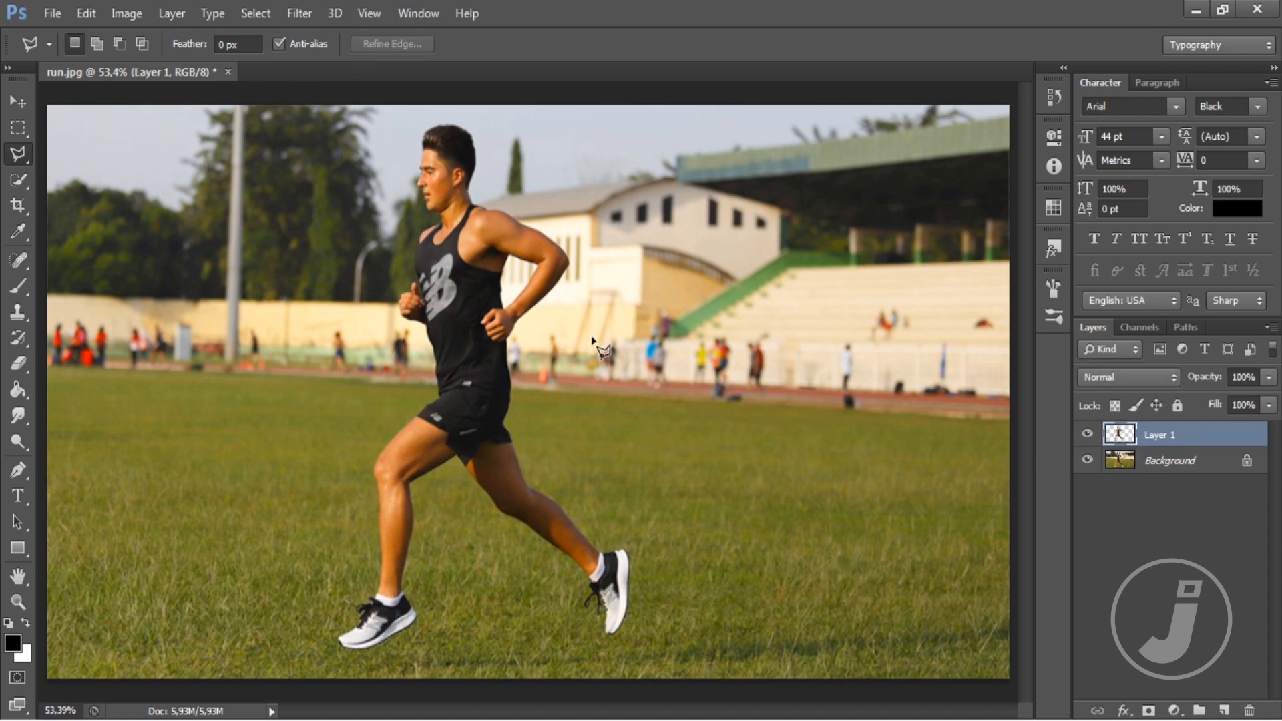
{"action": "left_click", "coordinate": [1088, 461]}
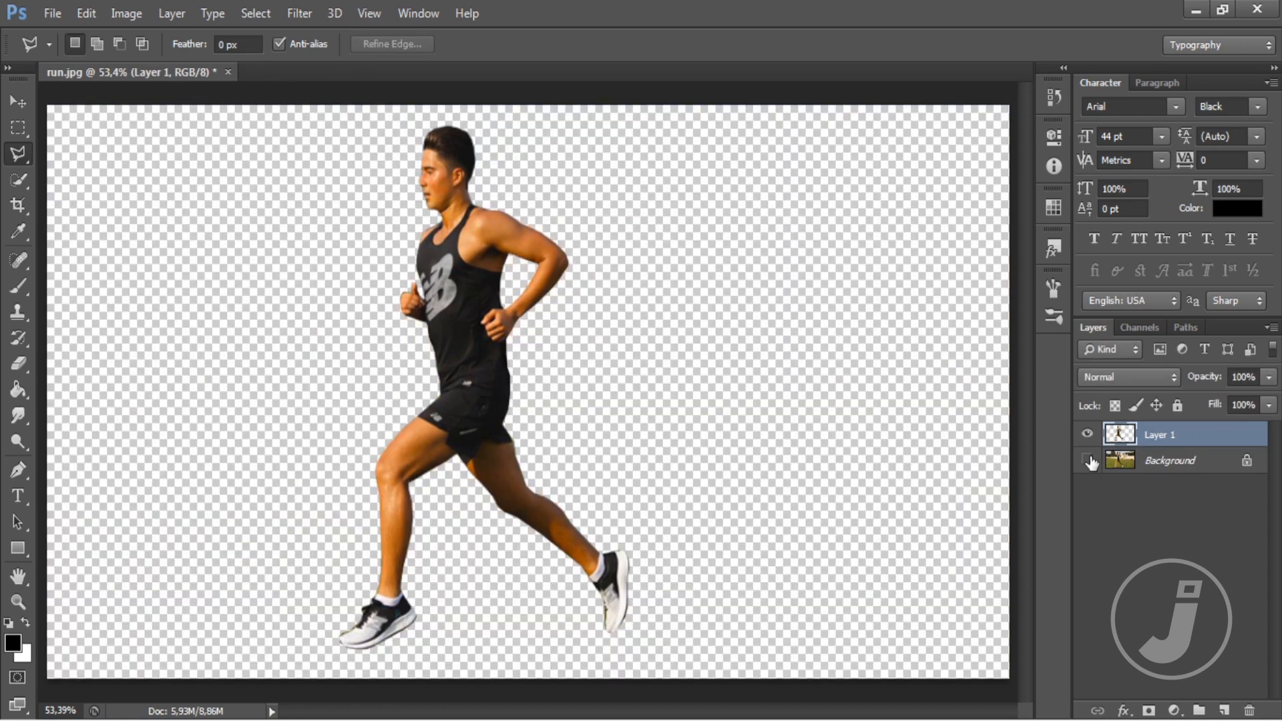
{"action": "left_click", "coordinate": [1089, 461]}
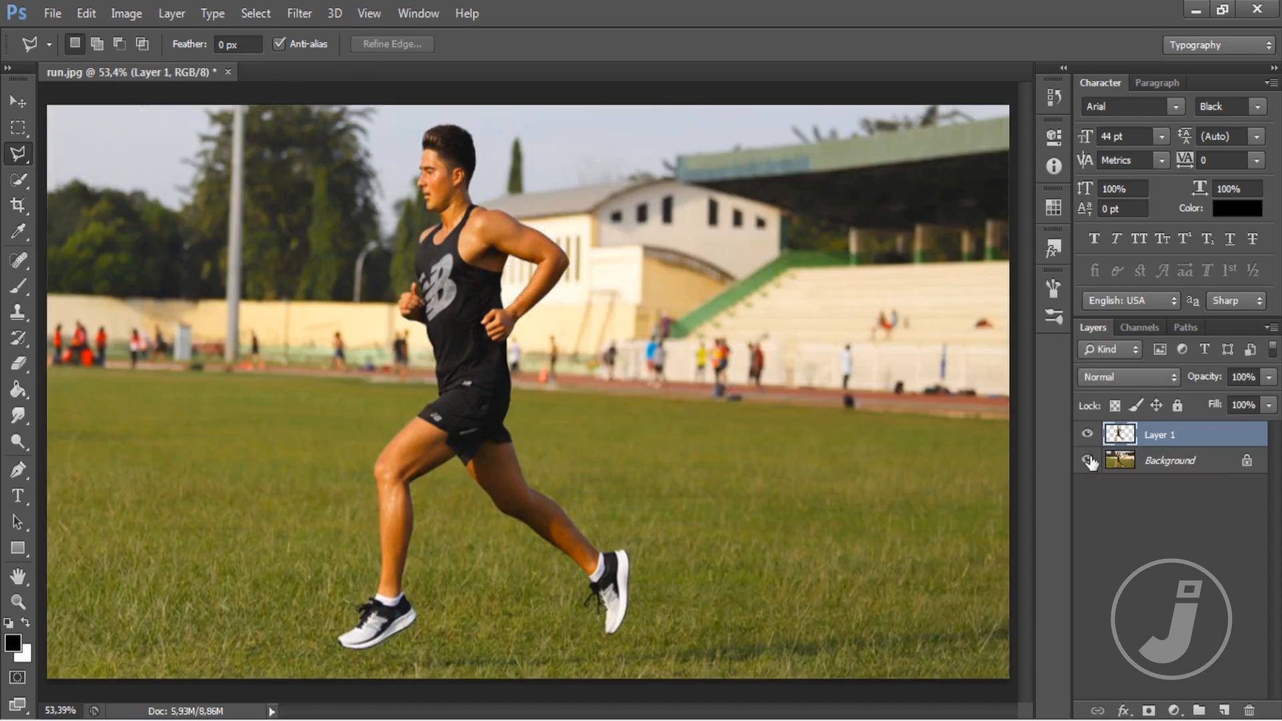
Rename the runner cutout layer OBJEK.
{"action": "double_click", "coordinate": [1157, 435]}
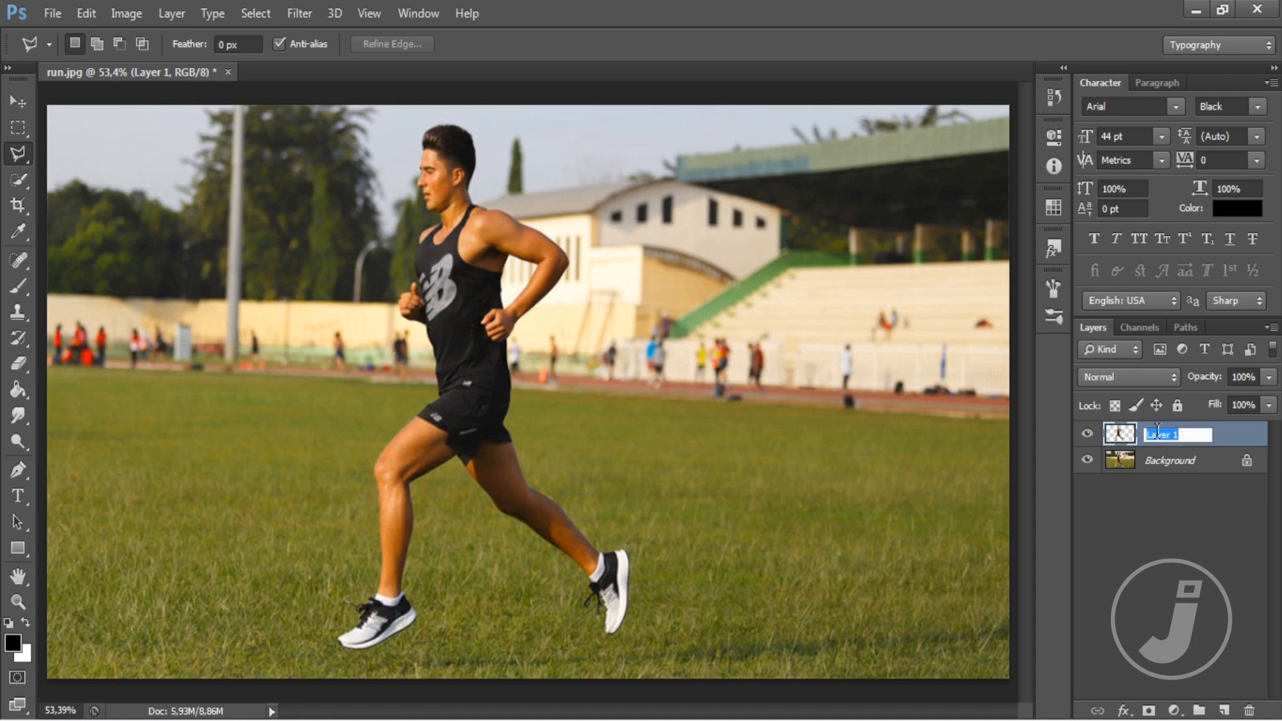
{"action": "type", "text": "Or"}
{"action": "key", "text": "Return"}
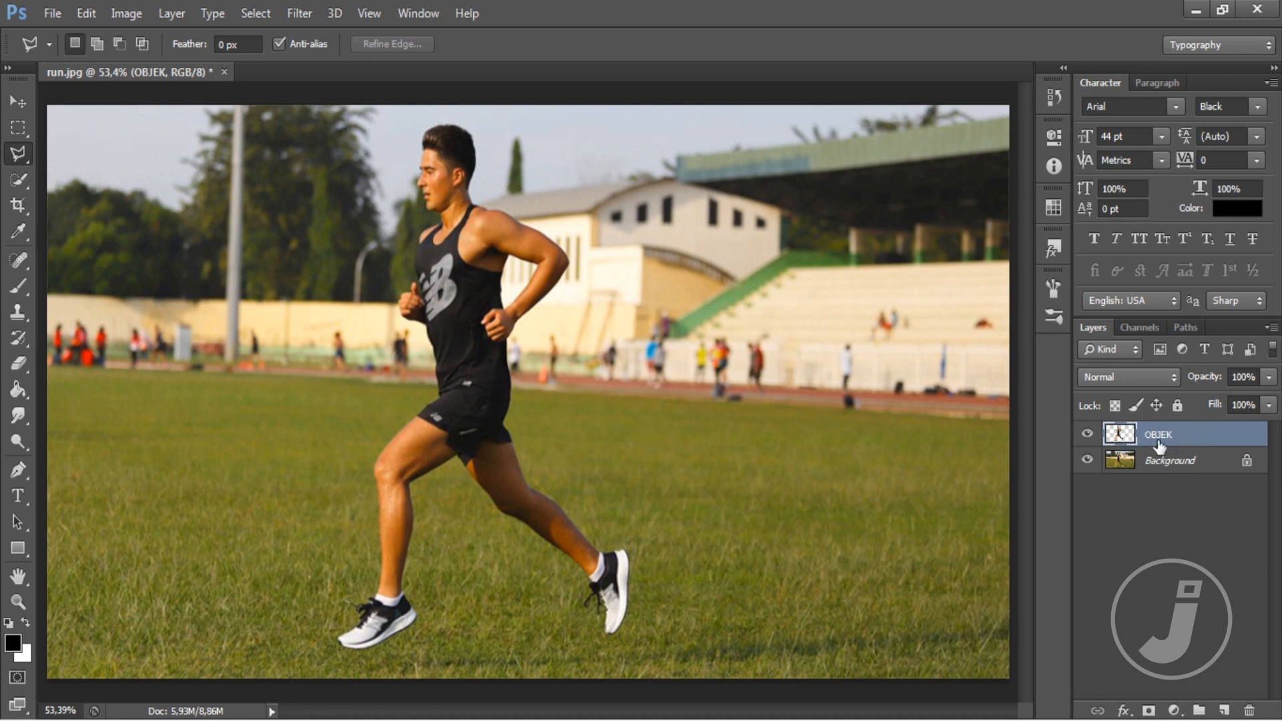
Shift the OBJEK cutout slightly to the right, behind the original runner's back.
{"action": "left_click", "coordinate": [18, 103]}
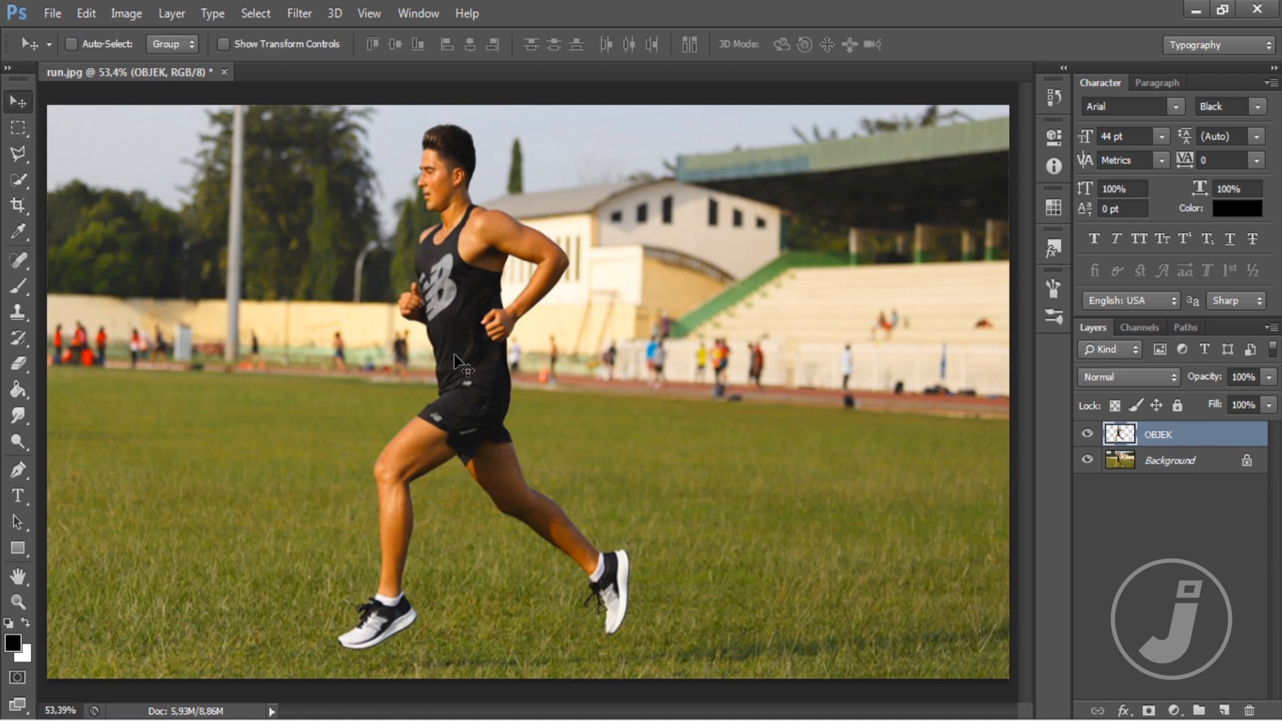
{"action": "left_click_drag", "start_coordinate": [463, 349], "coordinate": [479, 340]}
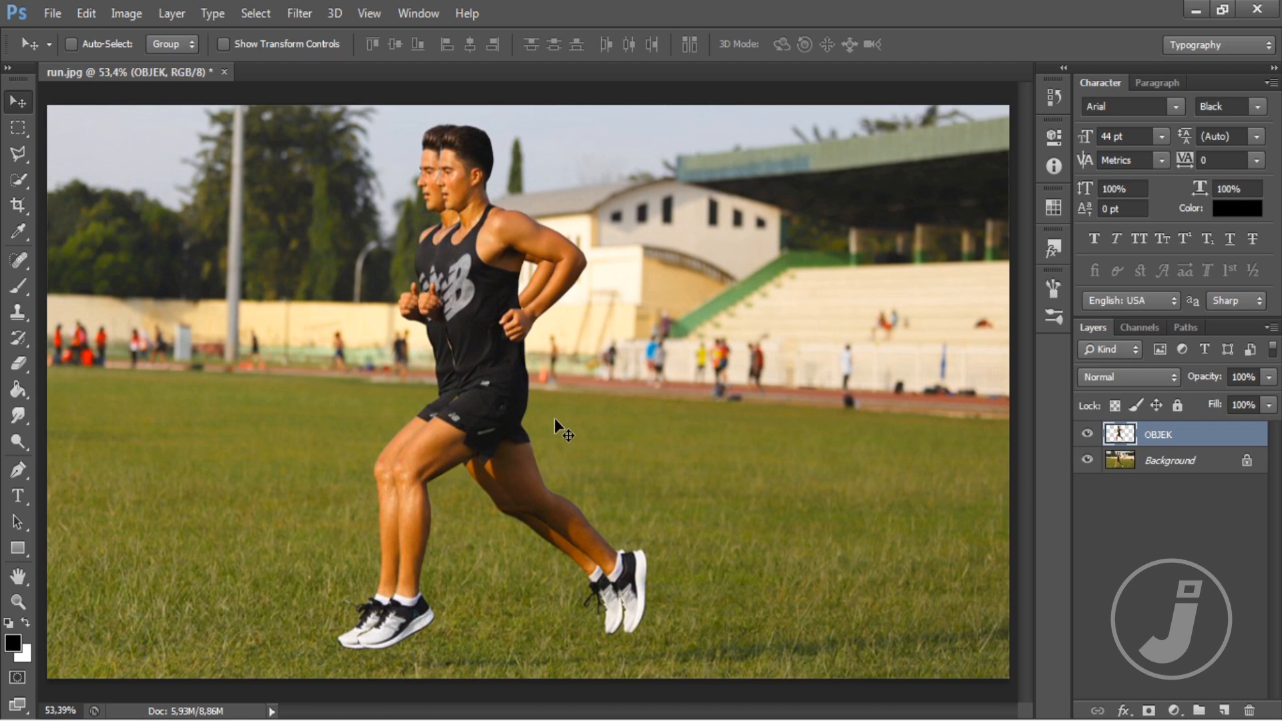
{"action": "key", "text": "Right"}
{"action": "key", "text": "Right"}
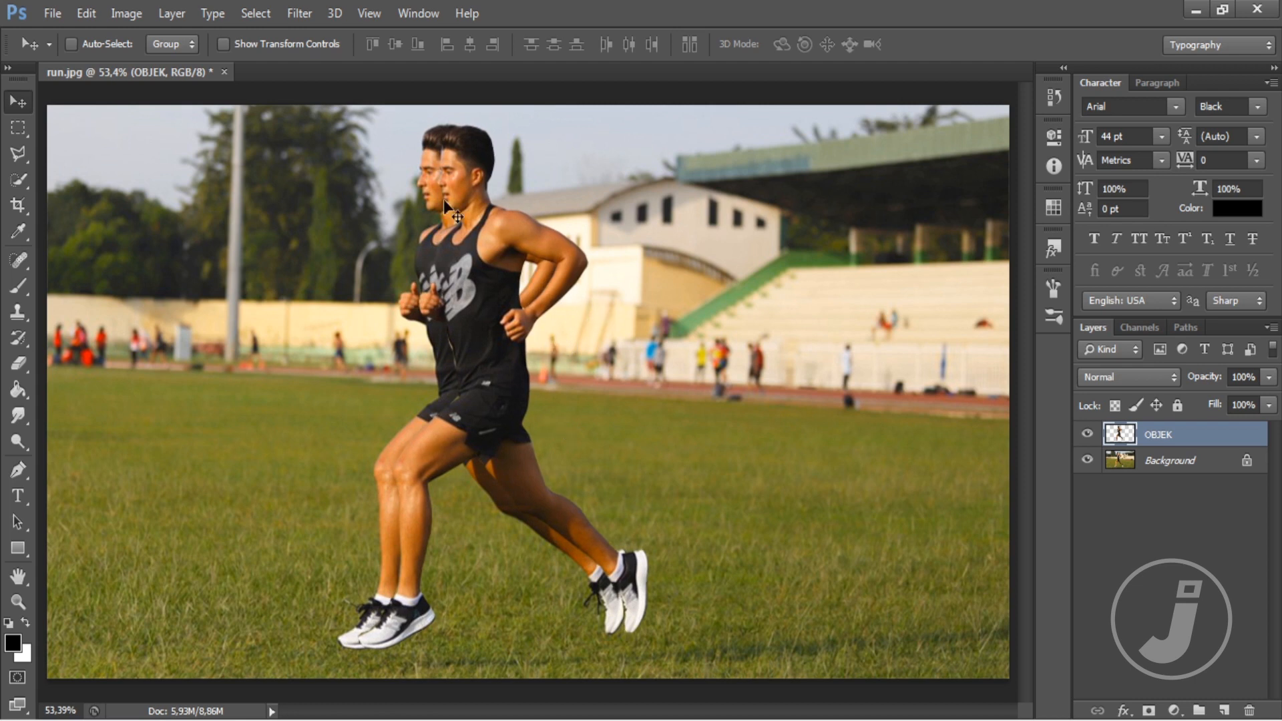
Apply a Motion Blur to the OBJEK layer with an angle of 0° and a distance of 45 pixels.
{"action": "left_click", "coordinate": [300, 14]}
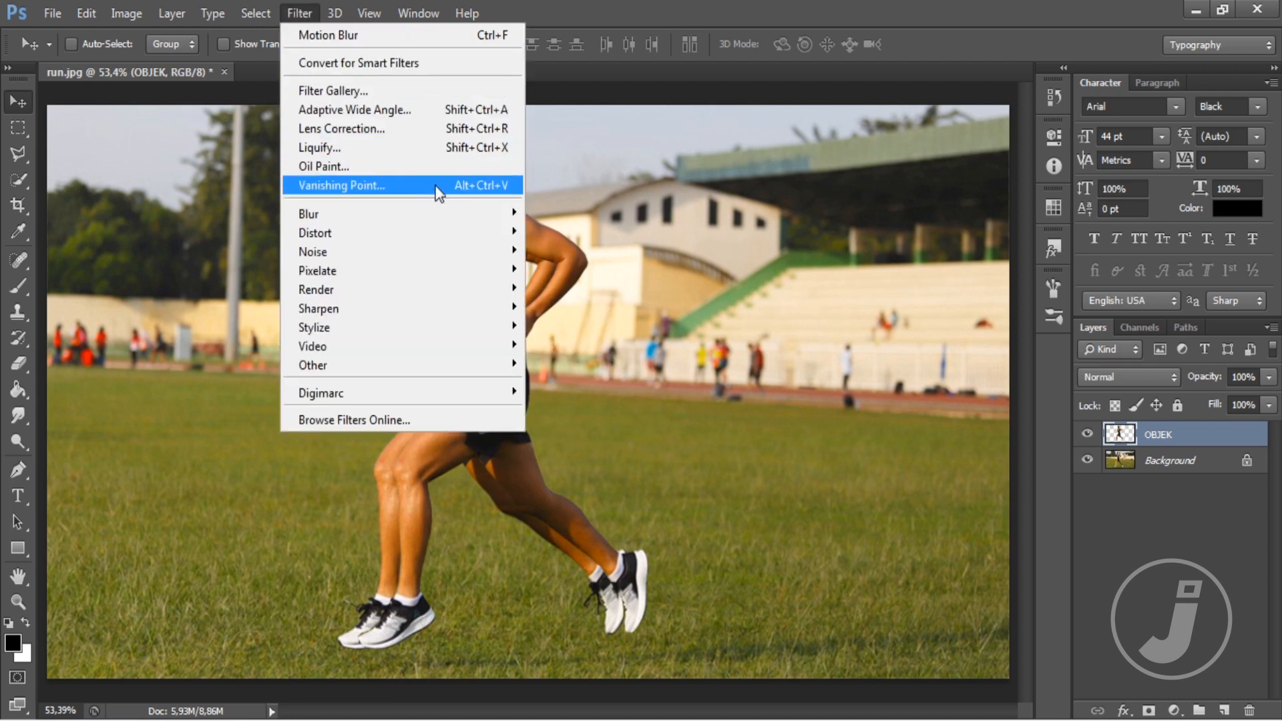
{"action": "mouse_move", "coordinate": [446, 223]}
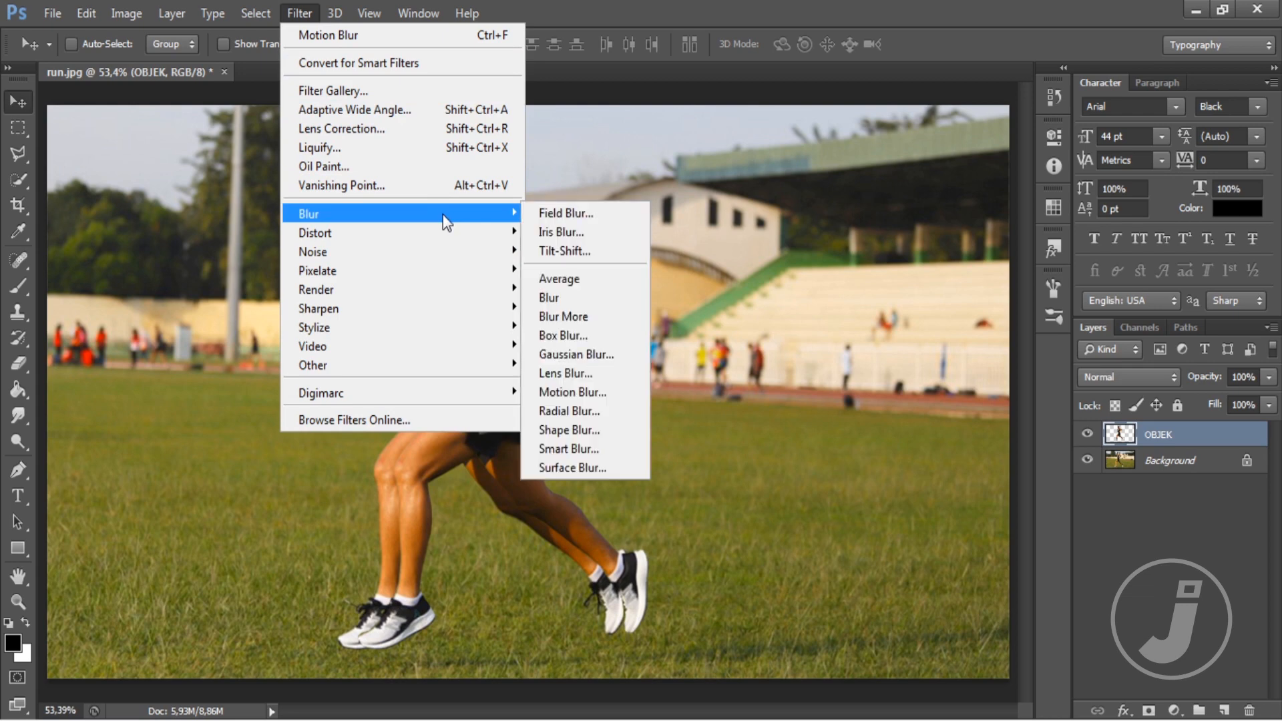
{"action": "left_click", "coordinate": [594, 393]}
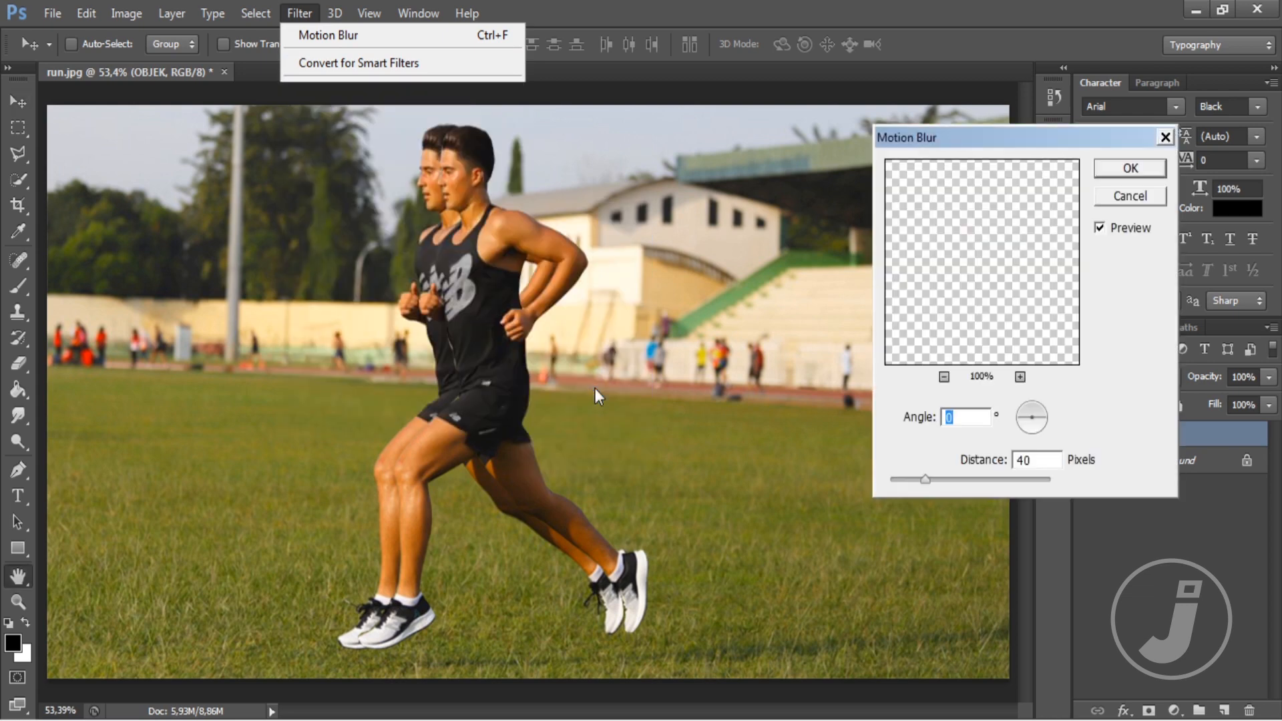
{"action": "left_click", "coordinate": [912, 479]}
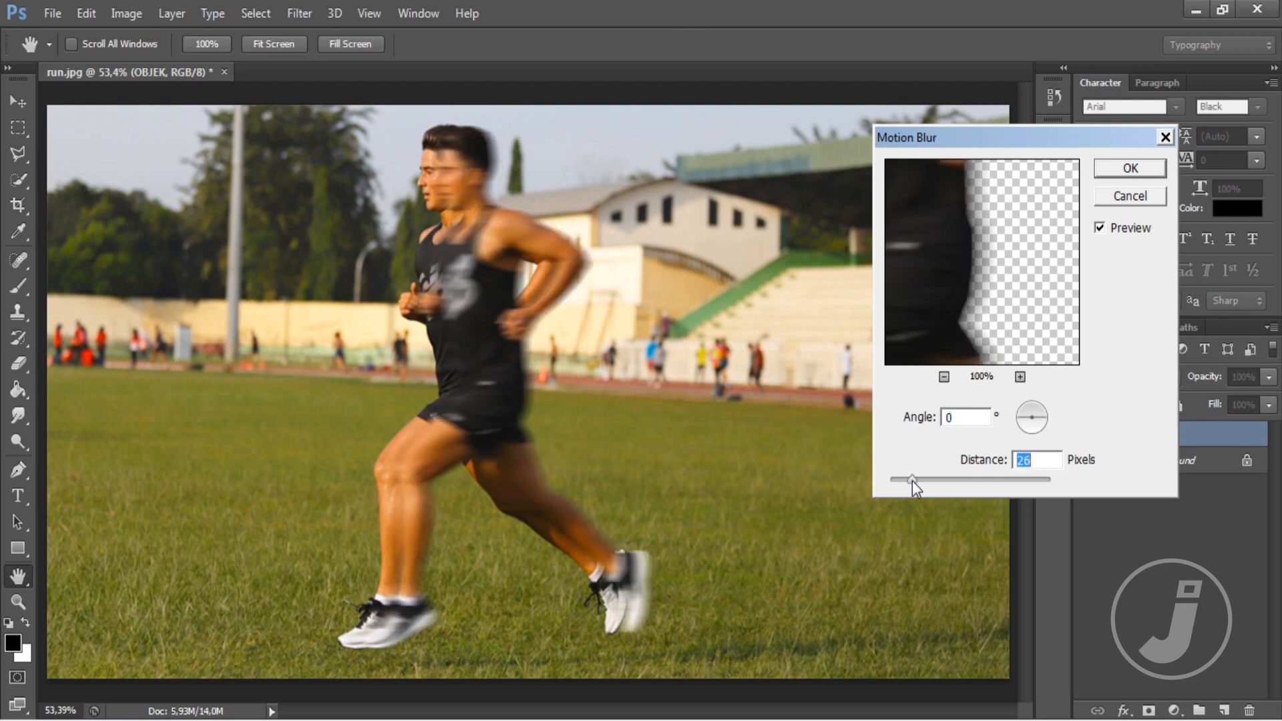
{"action": "mouse_move", "coordinate": [912, 481]}
{"action": "left_mouse_down"}
{"action": "mouse_move", "coordinate": [948, 483]}
{"action": "mouse_move", "coordinate": [931, 482]}
{"action": "left_mouse_up"}
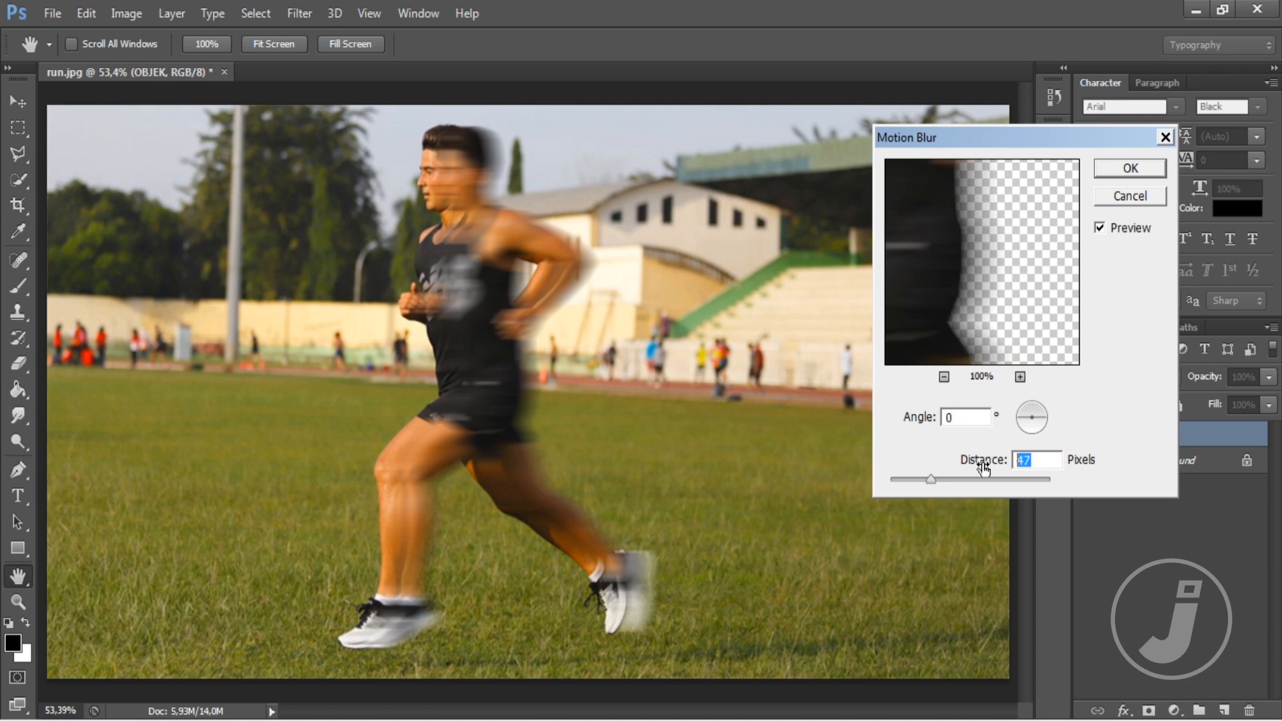
{"action": "type", "text": "45"}
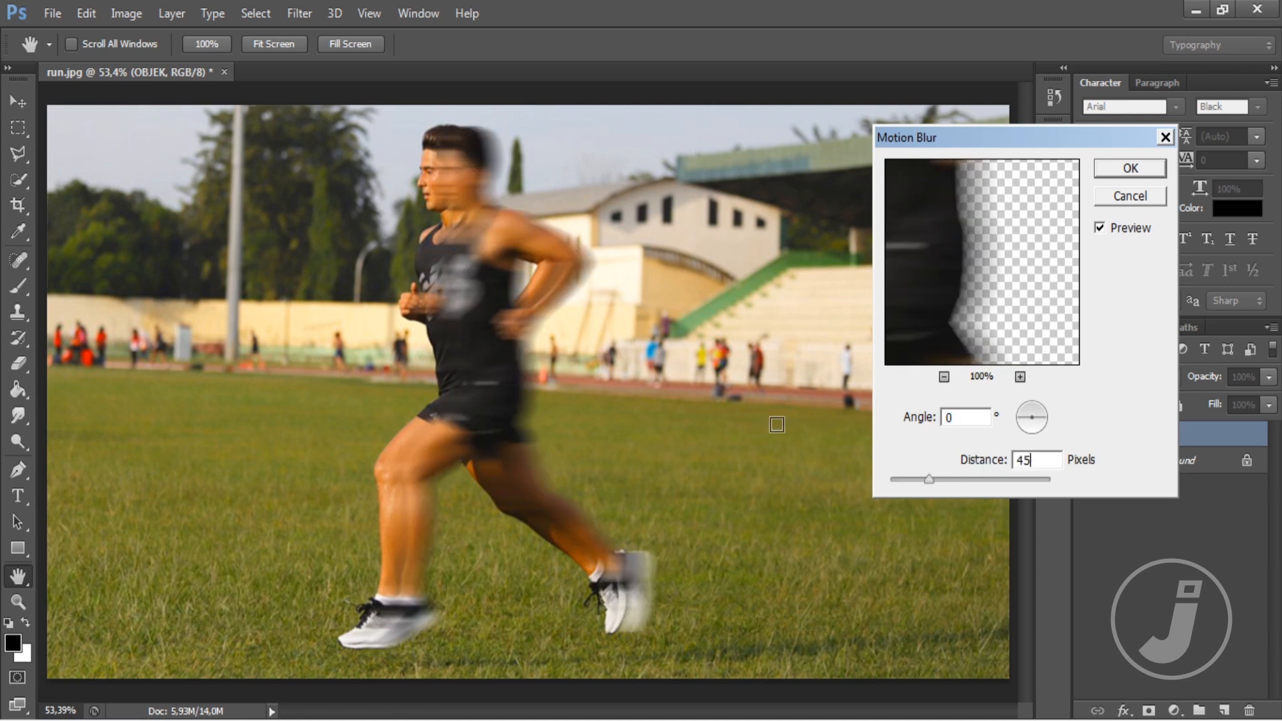
{"action": "left_click", "coordinate": [1125, 168]}
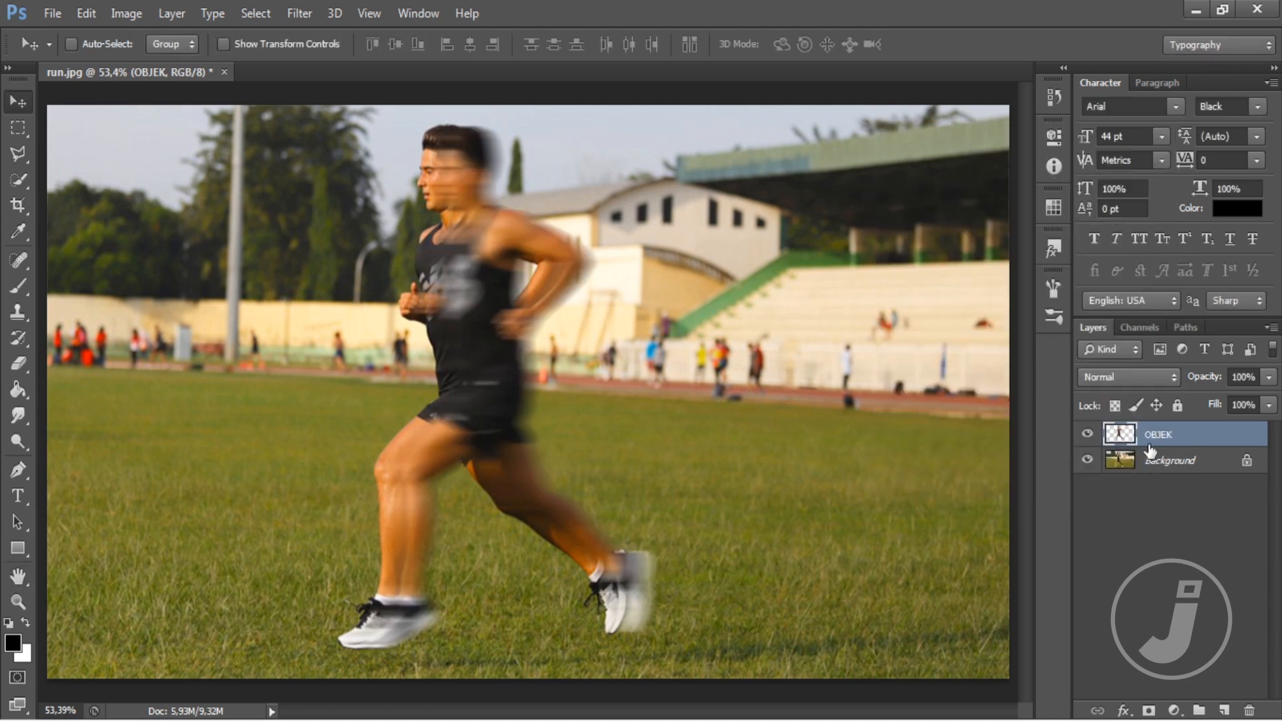
Duplicate the blurred OBJEK layer and move the copy horizontally to the right to X 965 px with Free Transform.
{"action": "key", "text": "ctrl+j"}
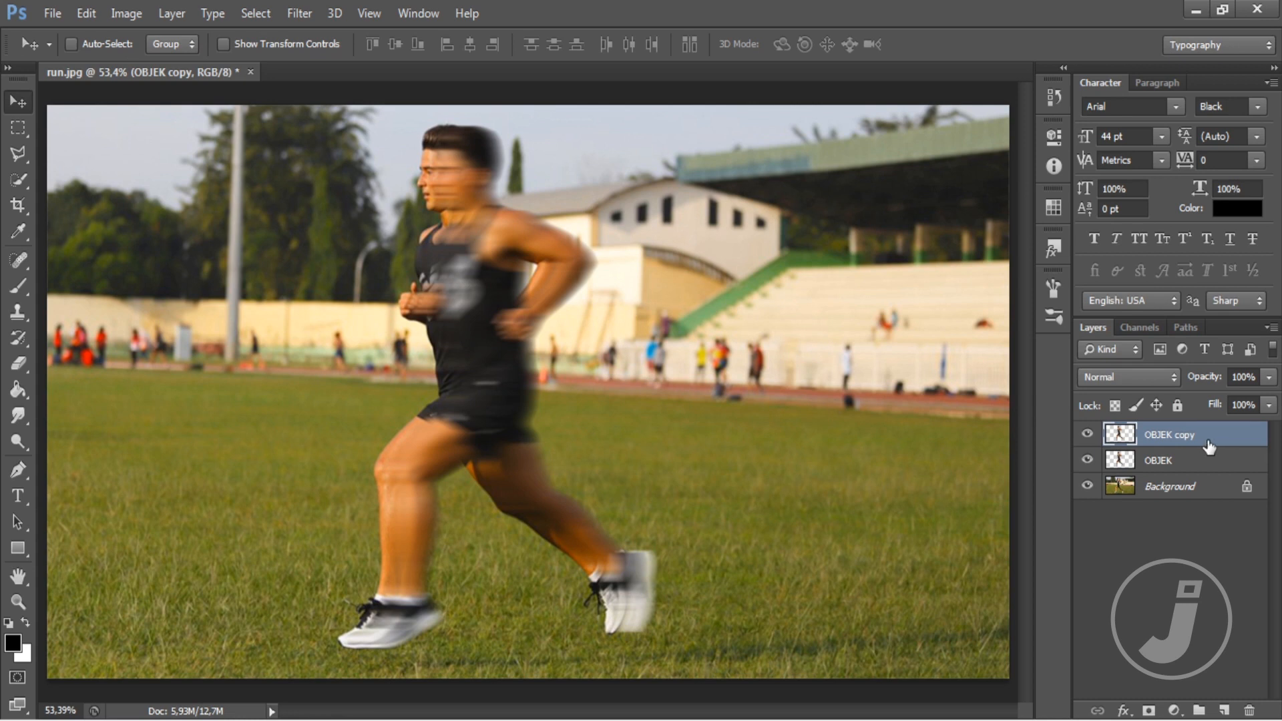
{"action": "key", "text": "ctrl+t"}
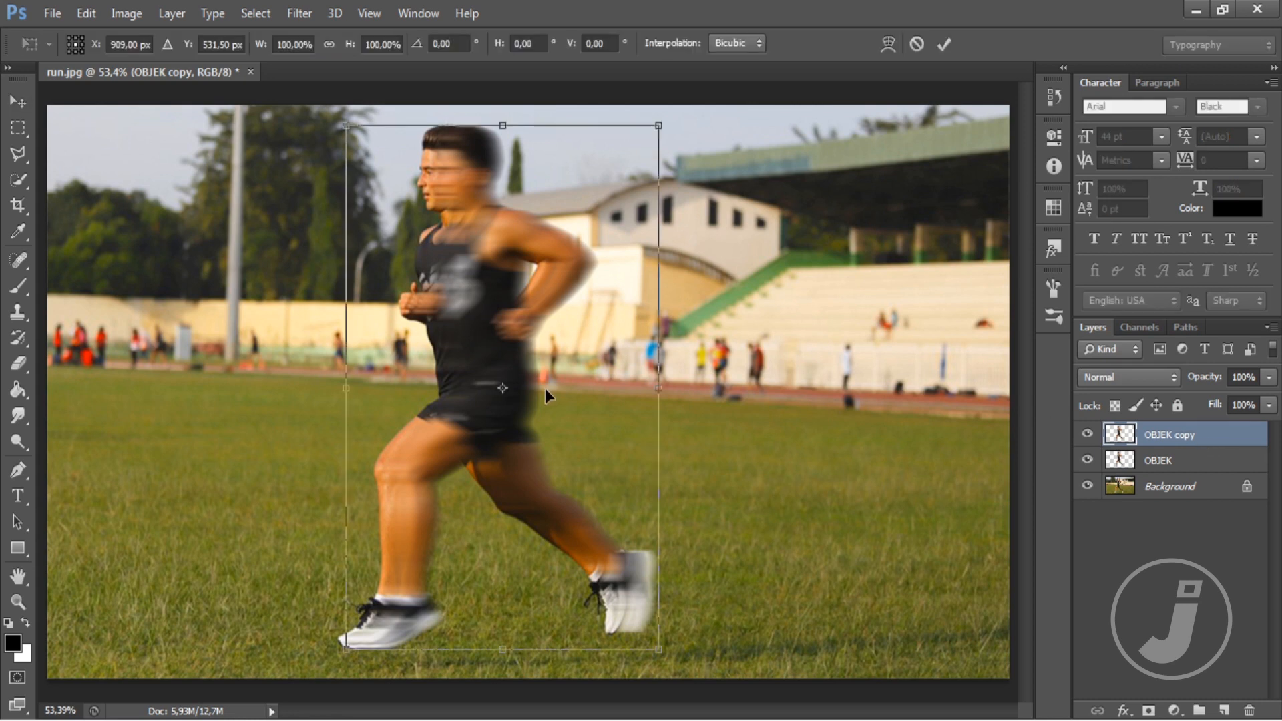
{"action": "left_click_drag", "start_coordinate": [551, 388], "coordinate": [576, 392]}
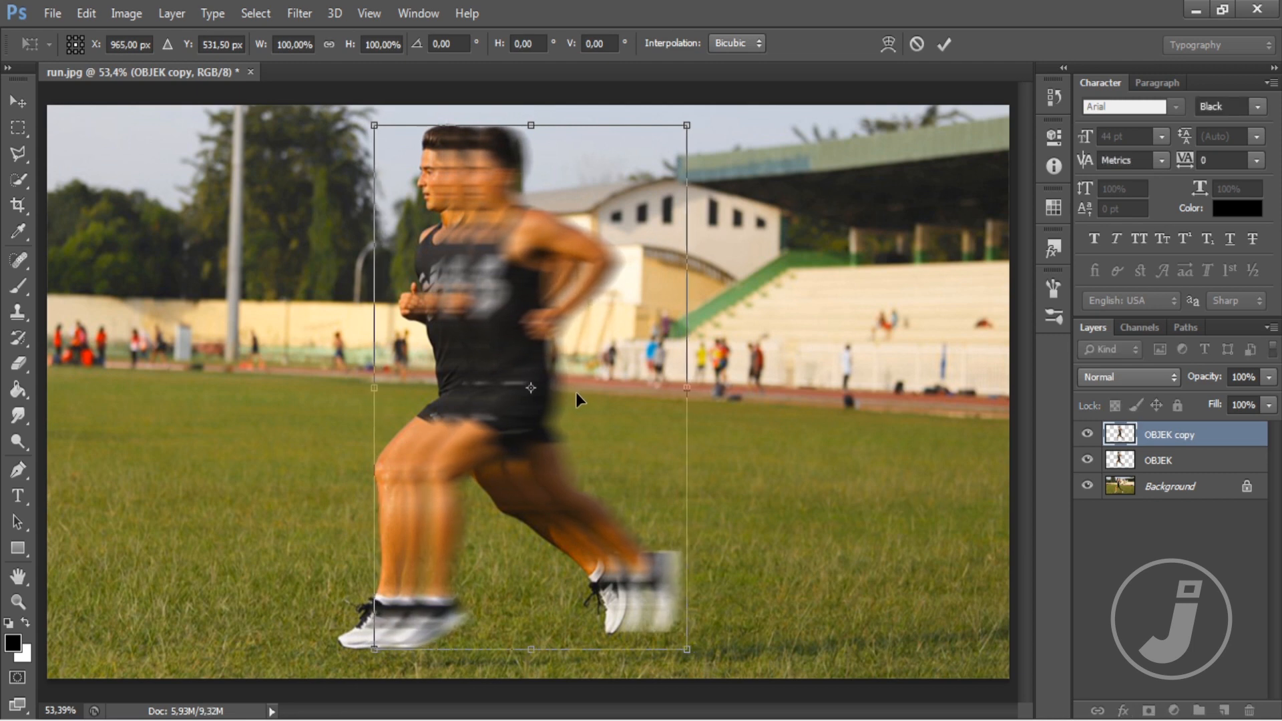
{"action": "key", "text": "Return"}
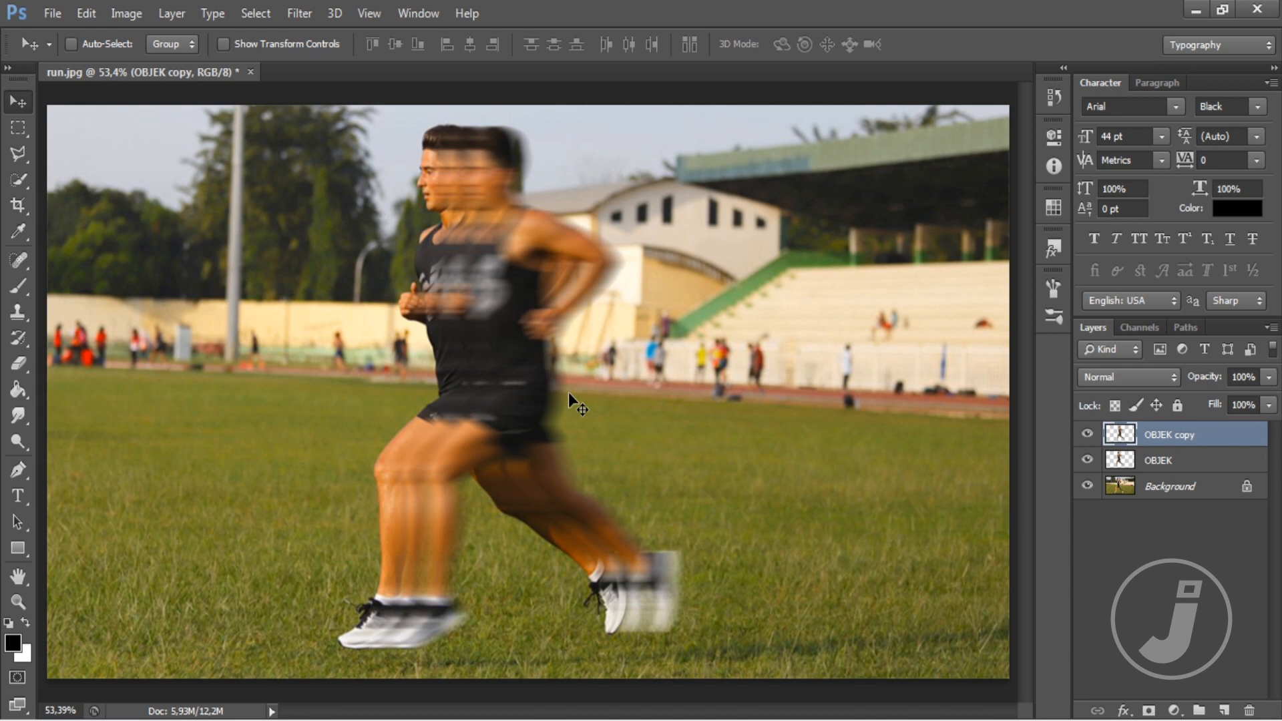
Repeat the duplicate-and-shift transform five more times, up to OBJEK copy 6, to extend the trail to the right.
{"action": "key", "text": "ctrl+alt+shift+t"}
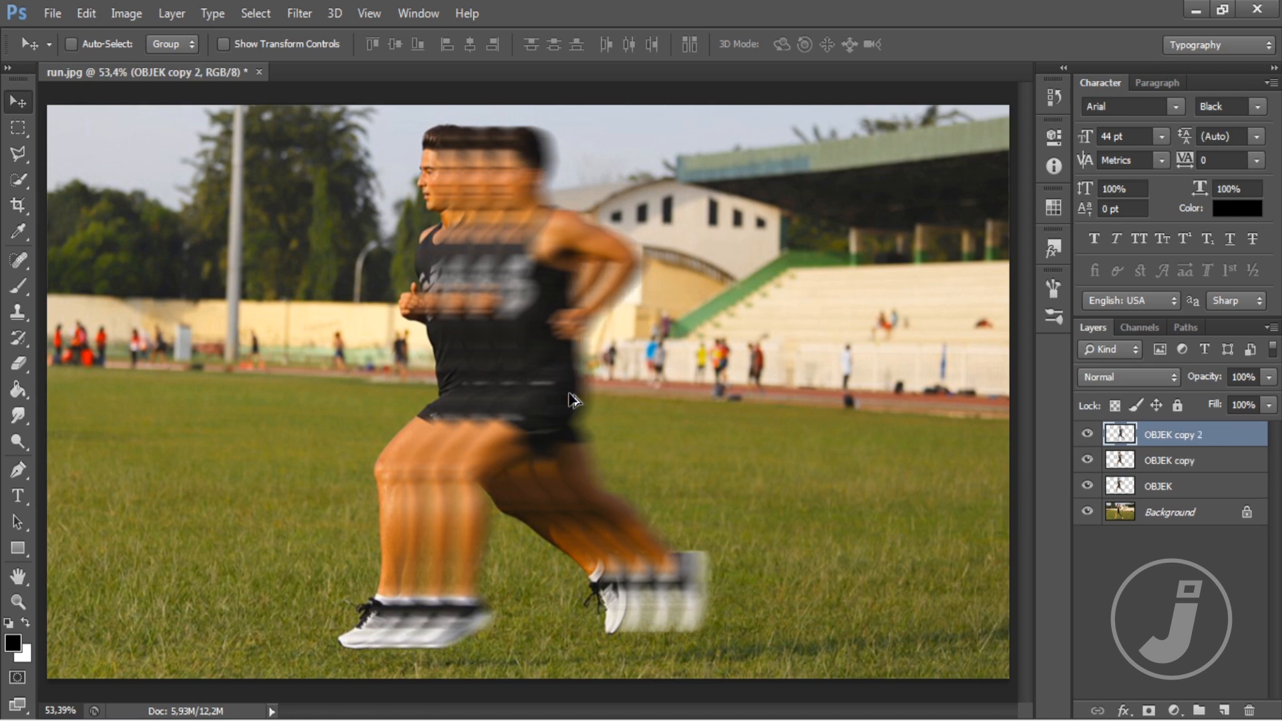
{"action": "key", "text": "ctrl+alt+shift+t"}
{"action": "key", "text": "ctrl+alt+shift+t"}
{"action": "key", "text": "ctrl+alt+shift+t"}
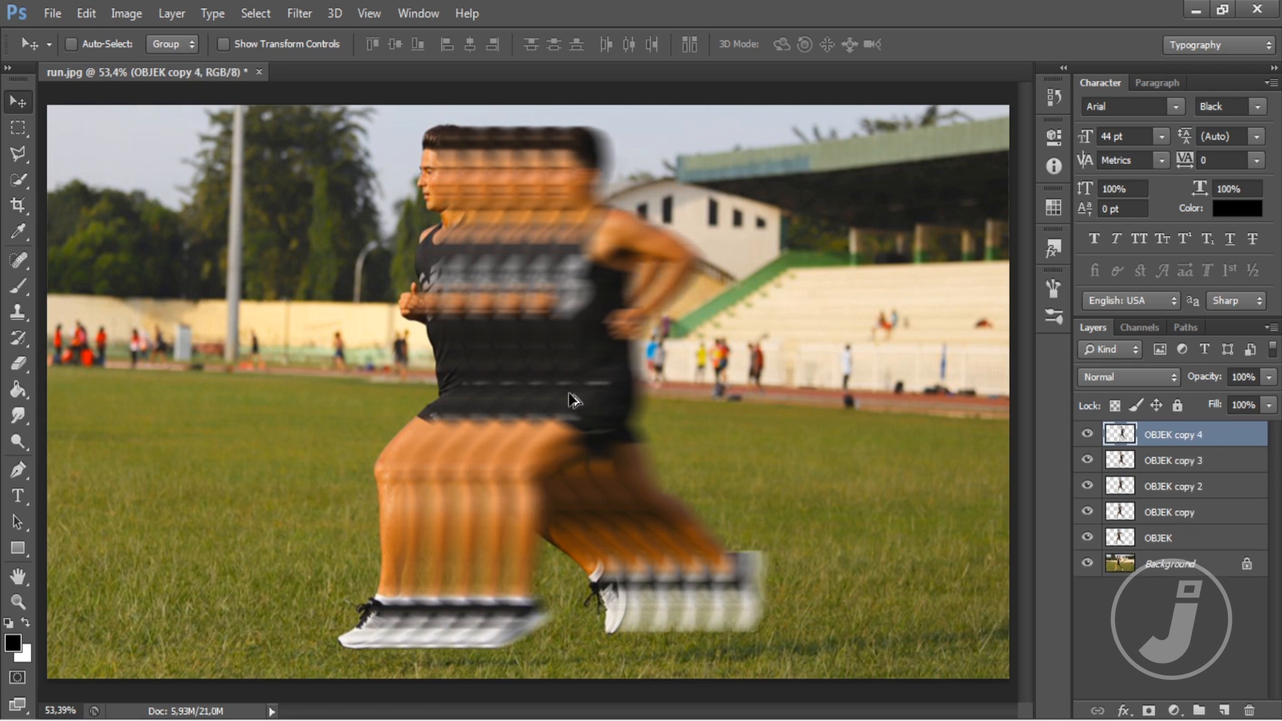
{"action": "key", "text": "ctrl+alt+shift+t"}
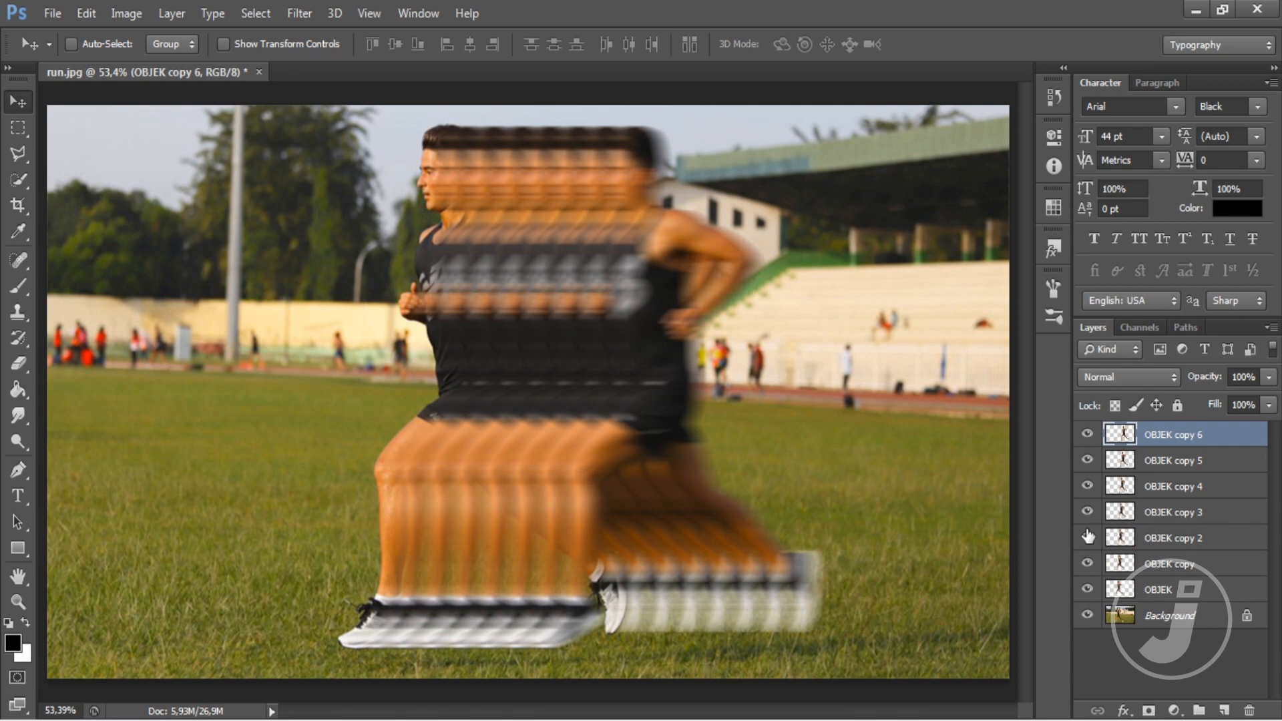
Identify the OBJEK layer by toggling its visibility and set its opacity to 80%.
{"action": "left_click", "coordinate": [1179, 594]}
{"action": "left_click", "coordinate": [1087, 590]}
{"action": "left_click", "coordinate": [1087, 589]}
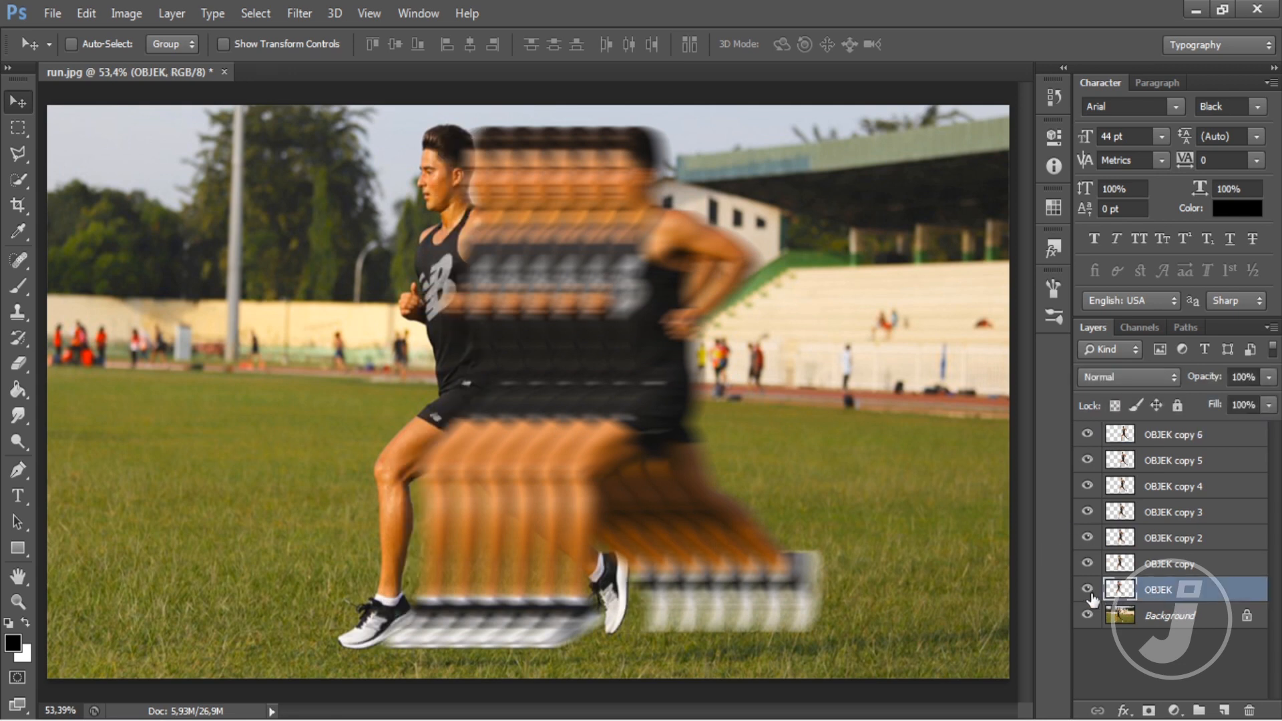
{"action": "left_click", "coordinate": [1247, 377]}
{"action": "type", "text": "80"}
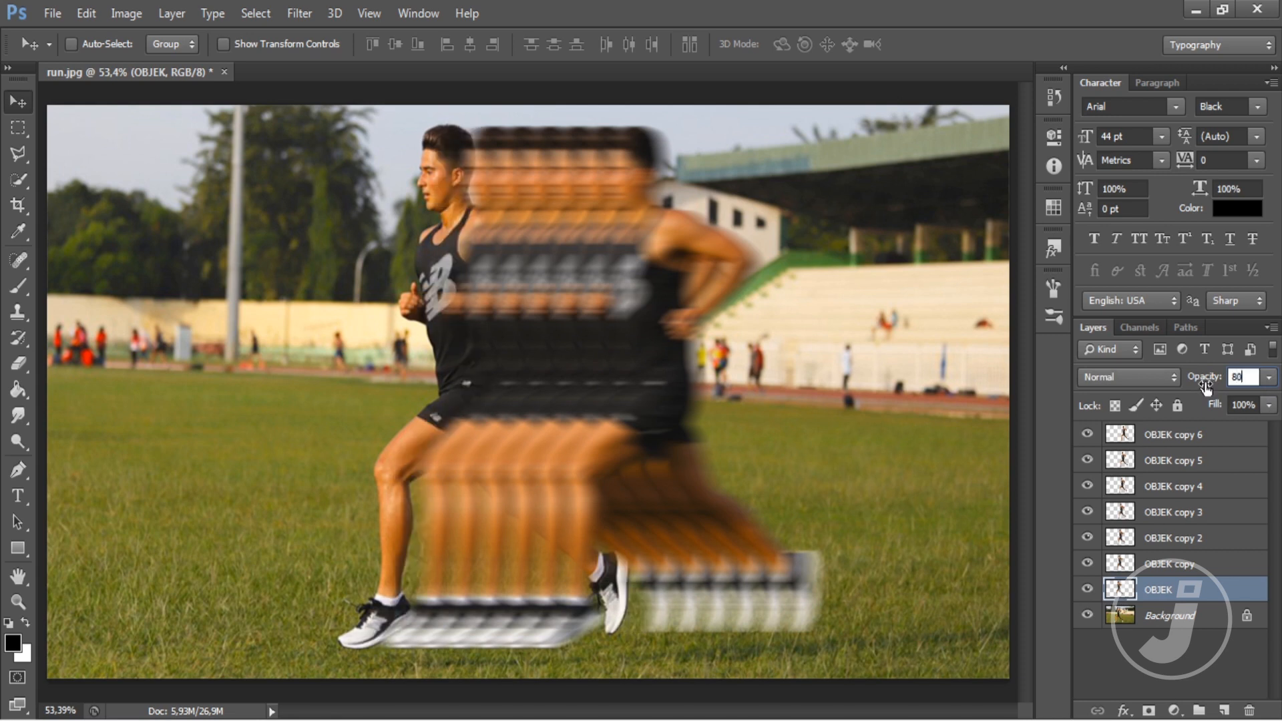
Set the opacity of the OBJEK copy layer to 70% and of OBJEK copy 2 to 60%.
{"action": "left_click", "coordinate": [1208, 569]}
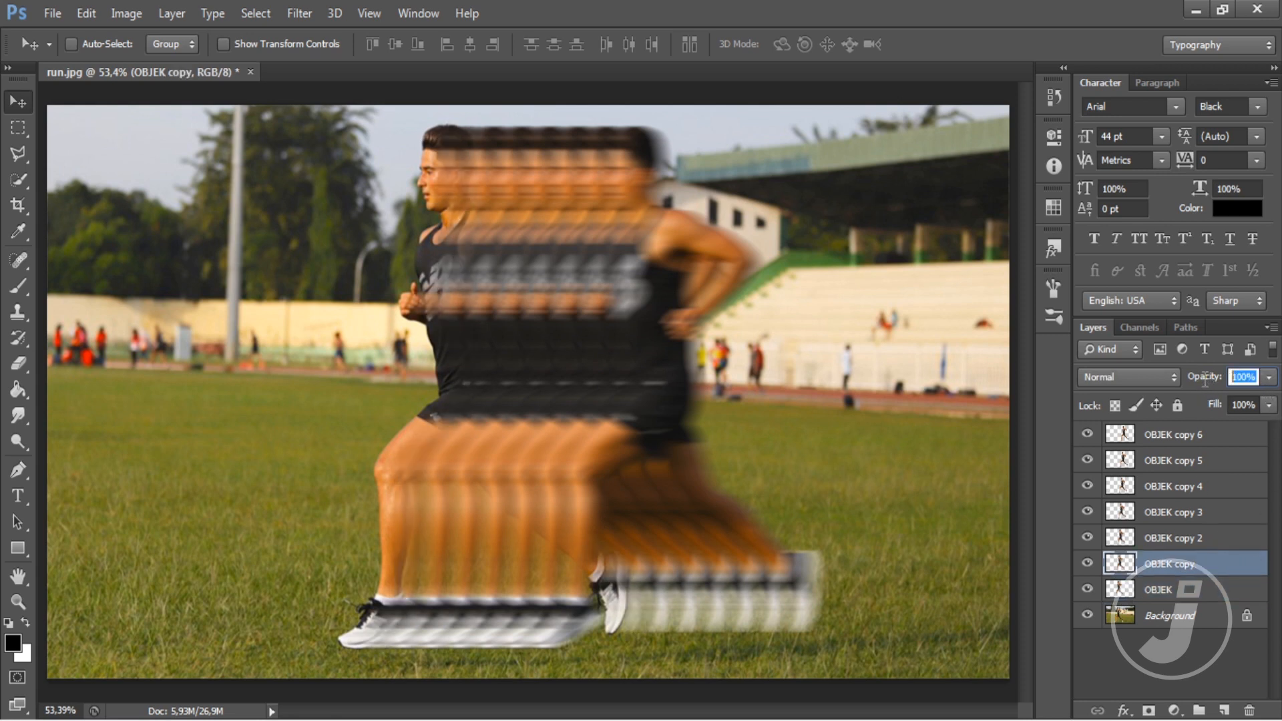
{"action": "type", "text": "70"}
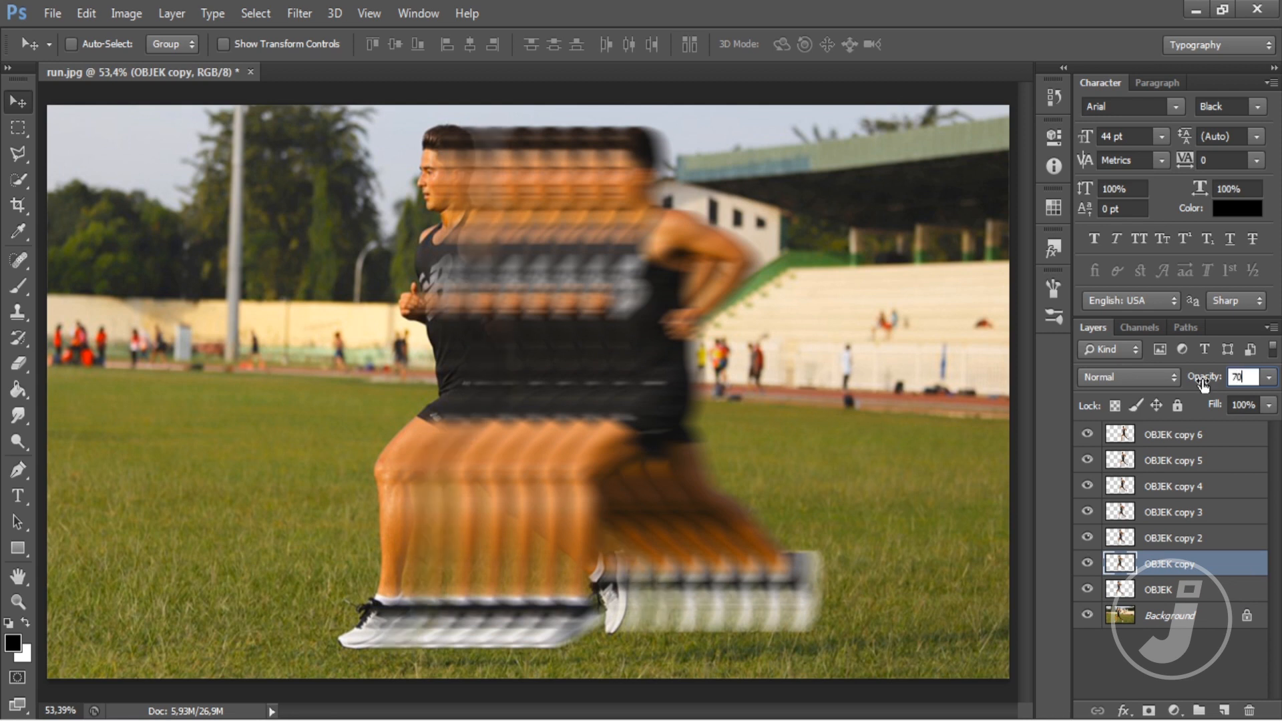
{"action": "left_click", "coordinate": [1195, 542]}
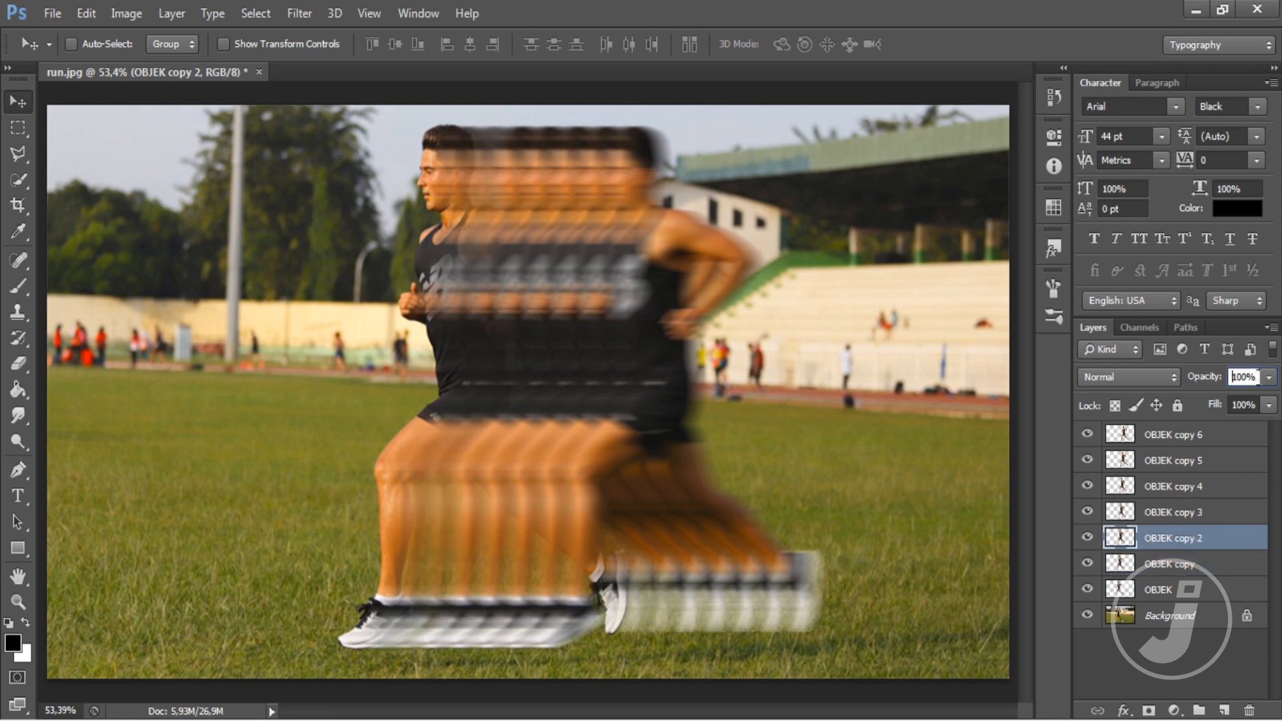
{"action": "type", "text": "60"}
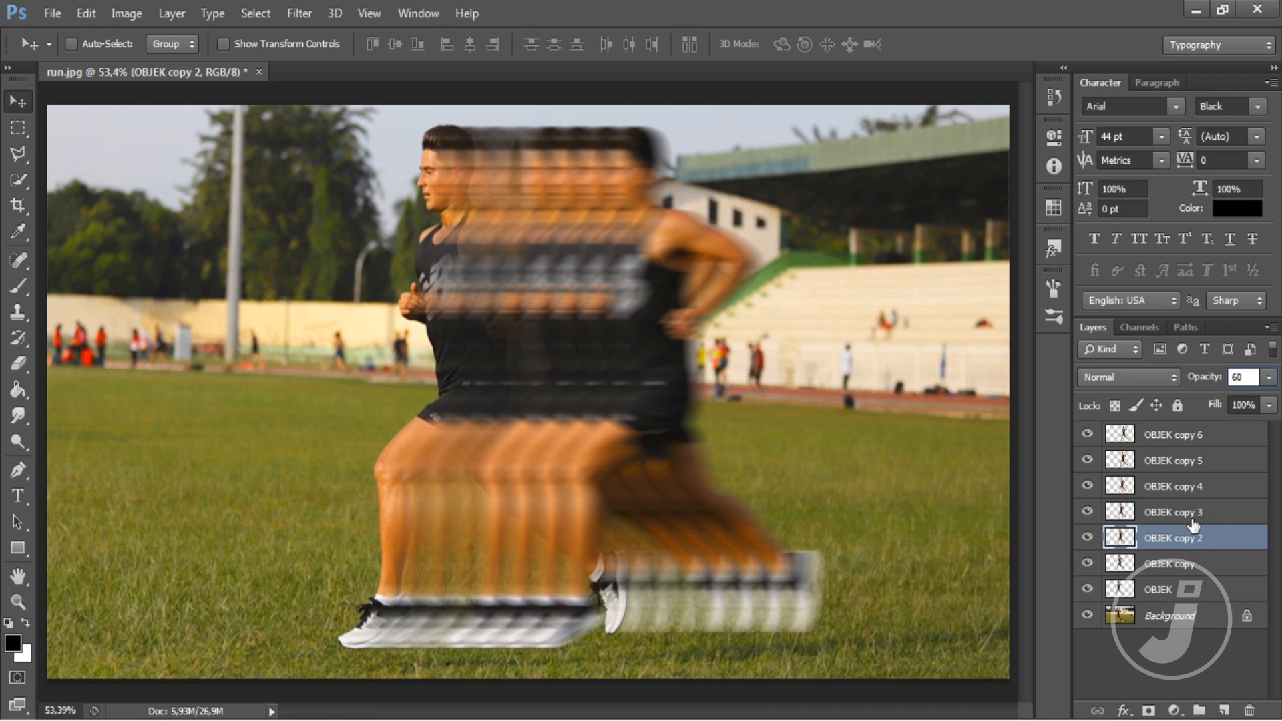
Set the opacity of the OBJEK copy 3 layer to 60% and of OBJEK copy 4 to 35%.
{"action": "left_click", "coordinate": [1194, 525]}
{"action": "left_click", "coordinate": [1204, 378]}
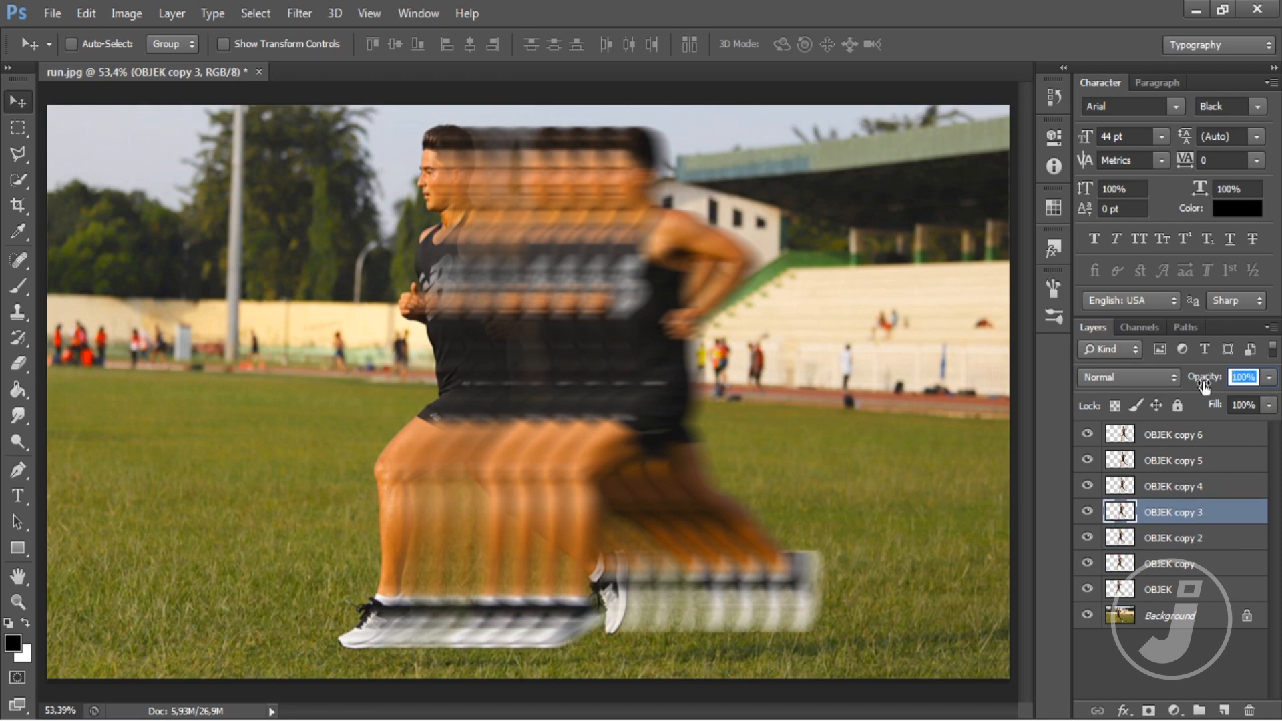
{"action": "type", "text": "60"}
{"action": "left_click", "coordinate": [1200, 499]}
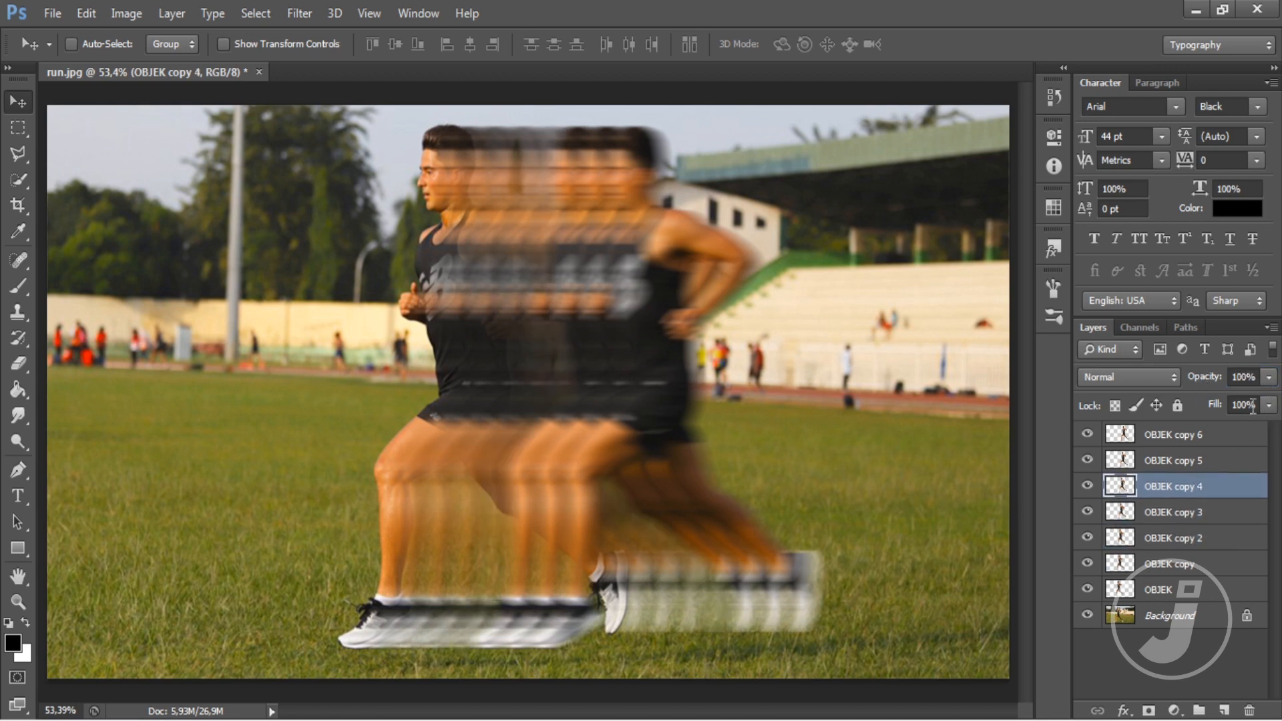
{"action": "left_click", "coordinate": [1202, 379]}
{"action": "type", "text": "35"}
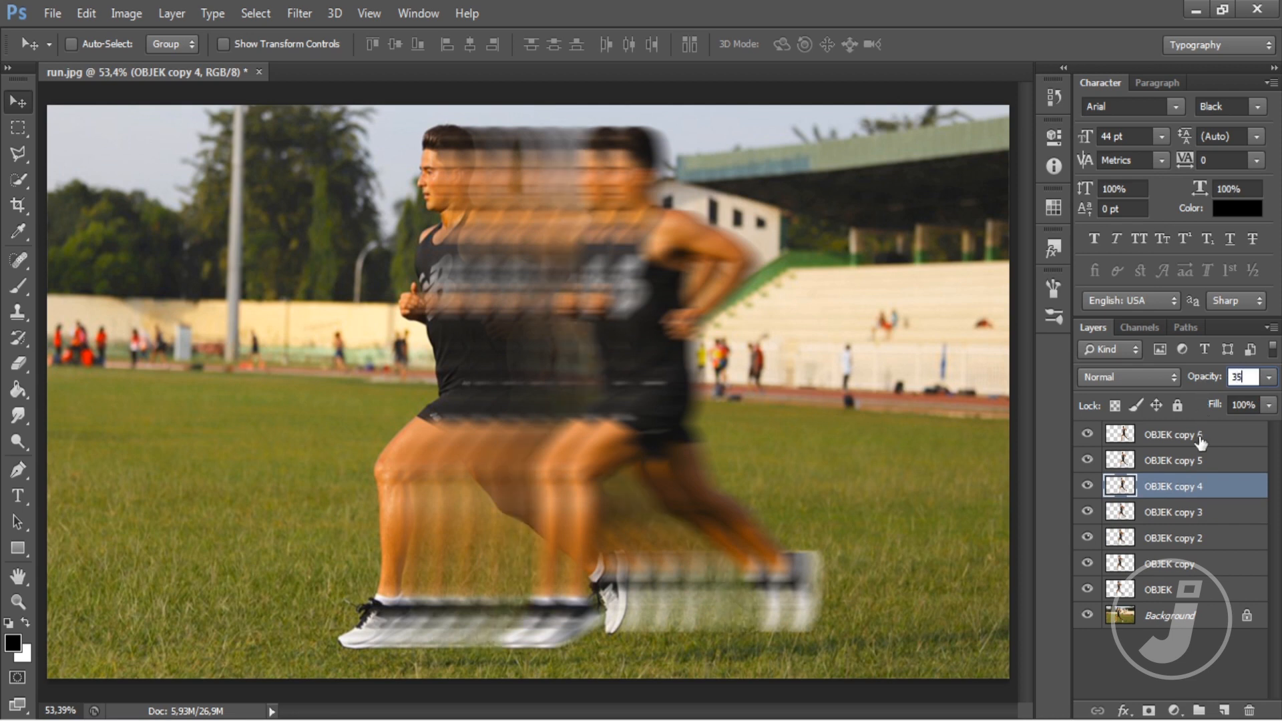
Set the opacity of the OBJEK copy 5 layer to 25% and of OBJEK copy 6 to 10%.
{"action": "left_click", "coordinate": [1189, 461]}
{"action": "left_click", "coordinate": [1243, 378]}
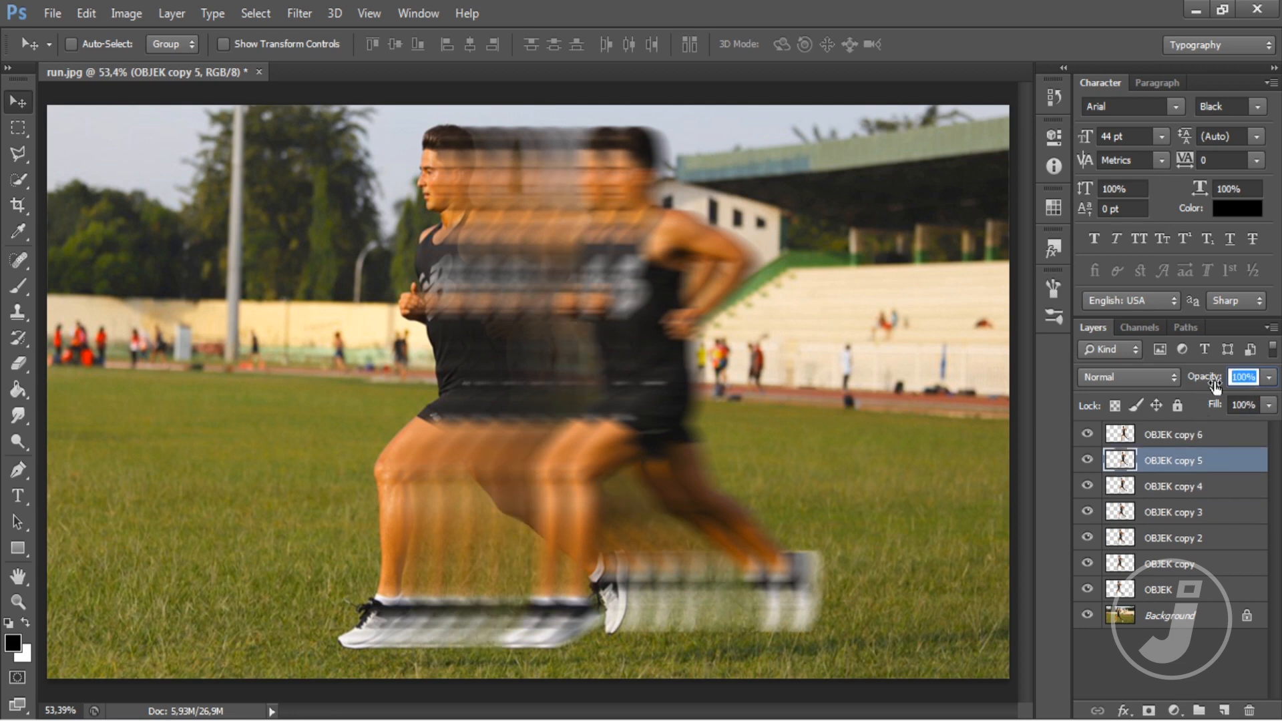
{"action": "type", "text": "25"}
{"action": "left_click", "coordinate": [1196, 435]}
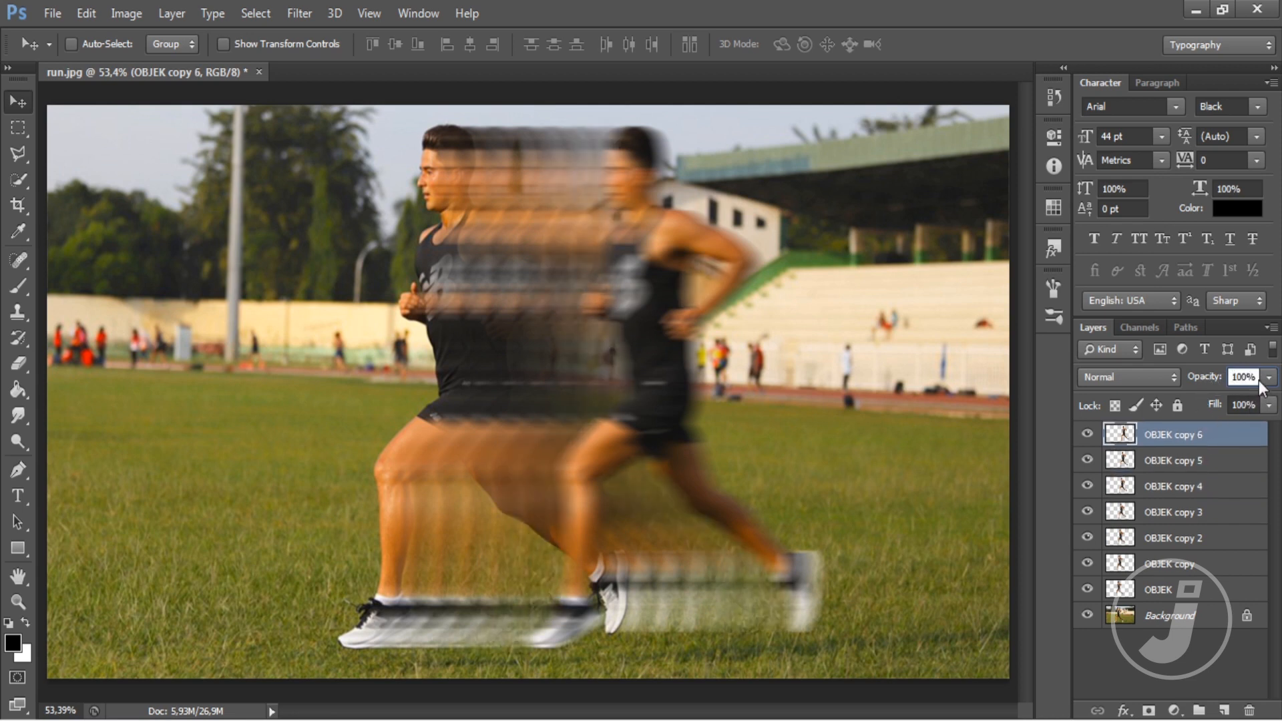
{"action": "left_click_drag", "start_coordinate": [1258, 378], "coordinate": [1204, 386]}
{"action": "type", "text": "10"}
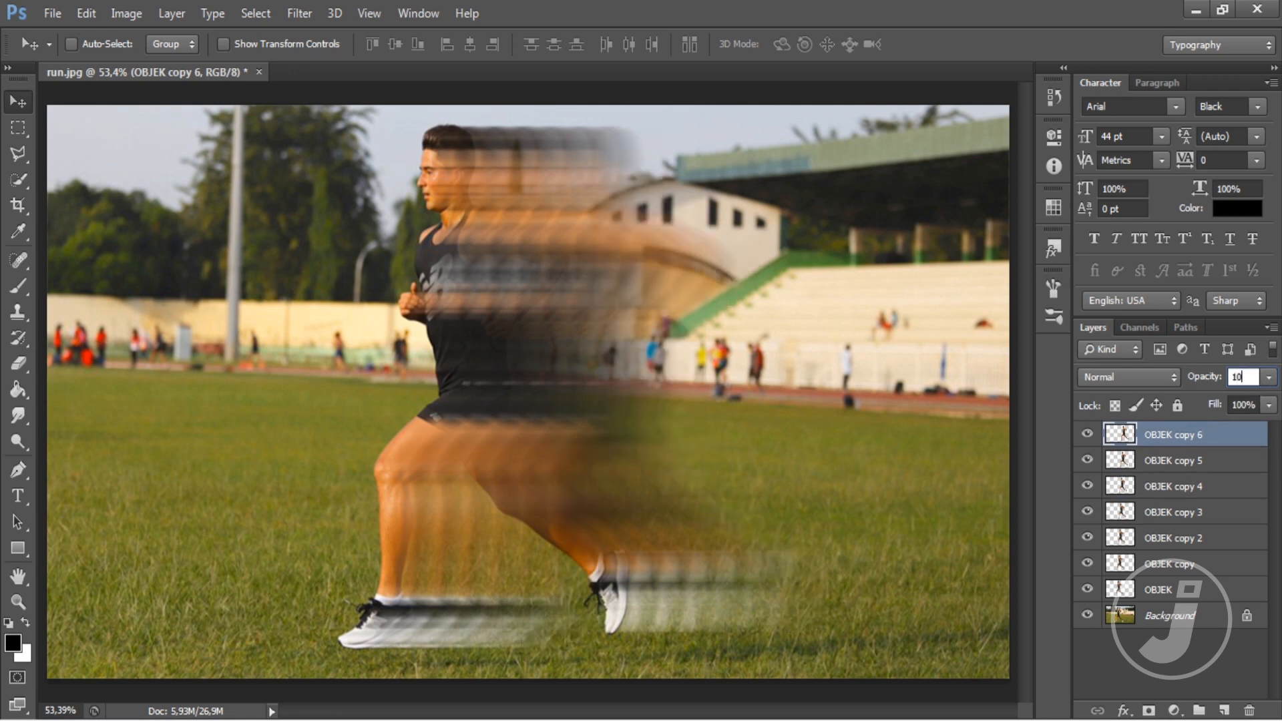
{"action": "key", "text": "Return"}
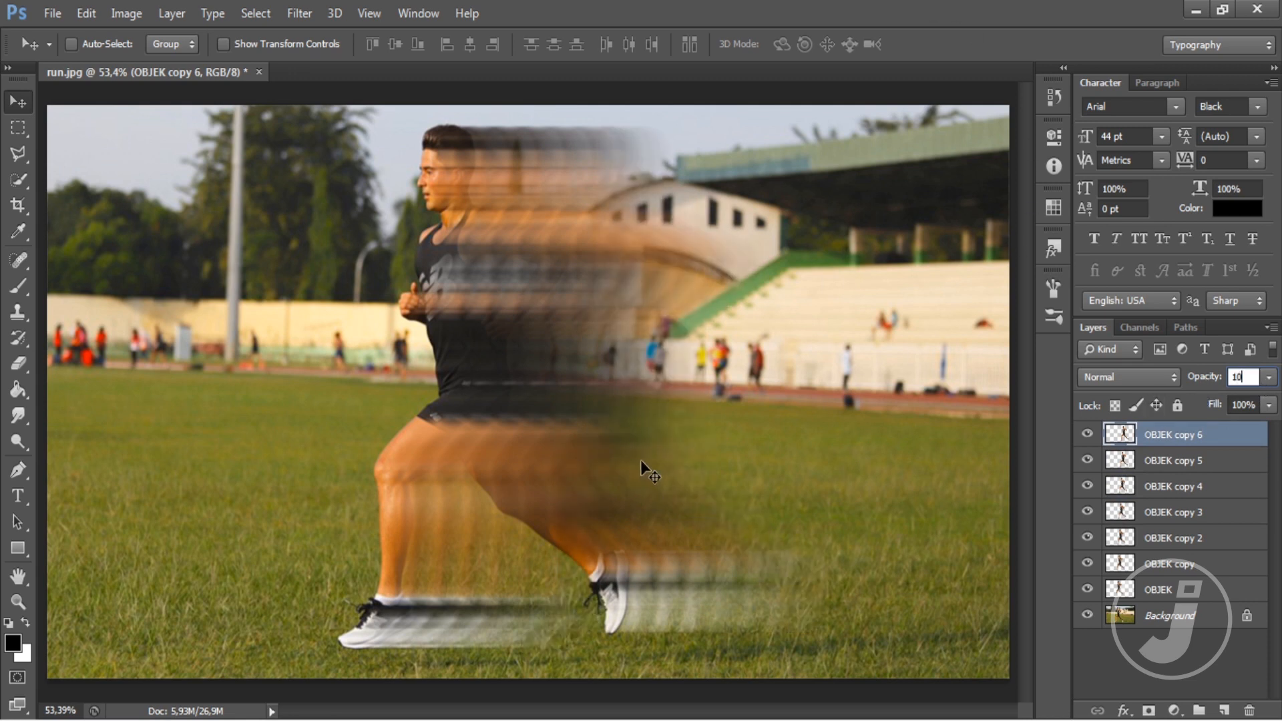